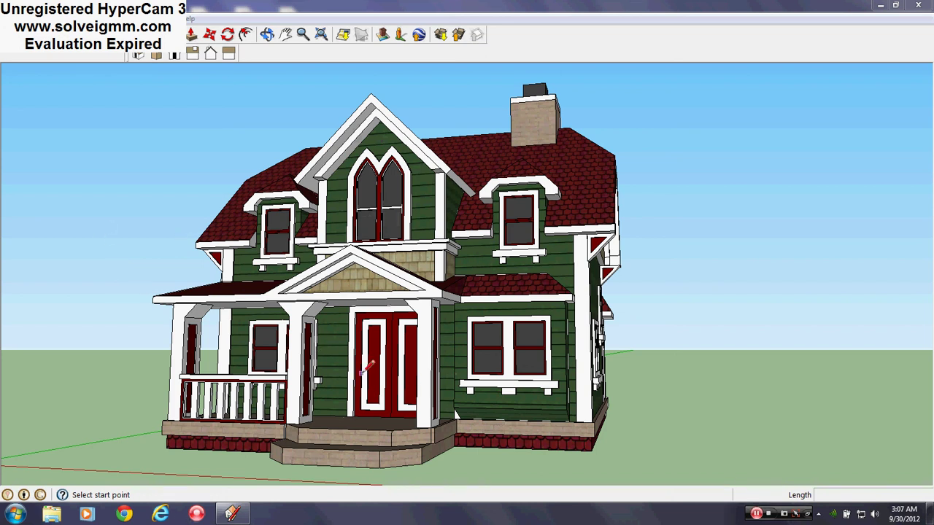
- Examine the green house's exterior from the front facade around to the rear porch and side walls
{"action": "mouse_move", "coordinate": [362, 385]}
{"action": "middle_mouse_down"}
{"action": "mouse_move", "coordinate": [573, 421]}
{"action": "mouse_move", "coordinate": [597, 409]}
{"action": "mouse_move", "coordinate": [446, 374]}
{"action": "mouse_move", "coordinate": [309, 380]}
{"action": "mouse_move", "coordinate": [351, 390]}
{"action": "mouse_move", "coordinate": [561, 278]}
{"action": "mouse_move", "coordinate": [538, 329]}
{"action": "mouse_move", "coordinate": [336, 358]}
{"action": "mouse_move", "coordinate": [358, 328]}
{"action": "mouse_move", "coordinate": [309, 333]}
{"action": "middle_mouse_up"}
{"action": "scroll", "coordinate": [439, 392], "scroll_direction": "down", "scroll_amount": 3}
{"action": "scroll", "coordinate": [439, 398], "scroll_direction": "up", "scroll_amount": 2}
{"action": "scroll", "coordinate": [418, 382], "scroll_direction": "up", "scroll_amount": 1}
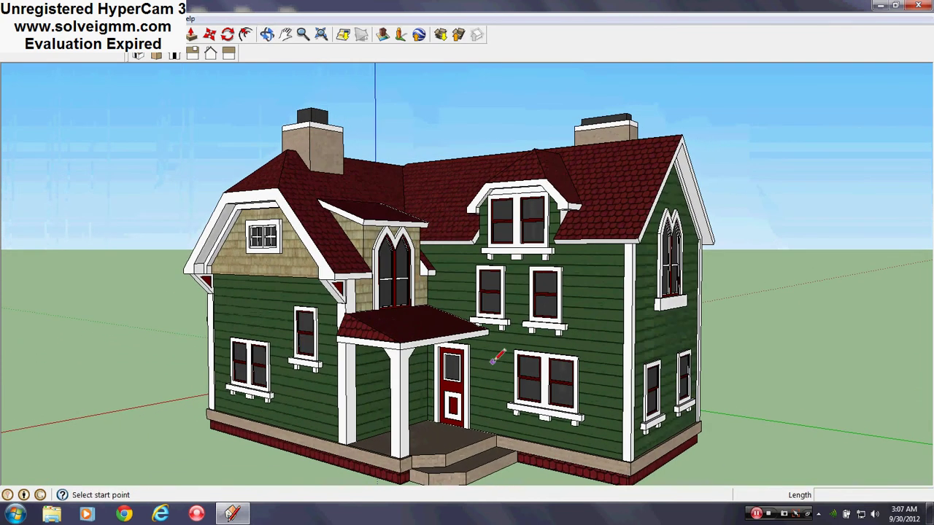
{"action": "middle_click_drag", "start_coordinate": [492, 363], "coordinate": [472, 339]}
{"action": "scroll", "coordinate": [336, 303], "scroll_direction": "up", "scroll_amount": 2}
{"action": "middle_click_drag", "start_coordinate": [335, 303], "coordinate": [338, 312]}
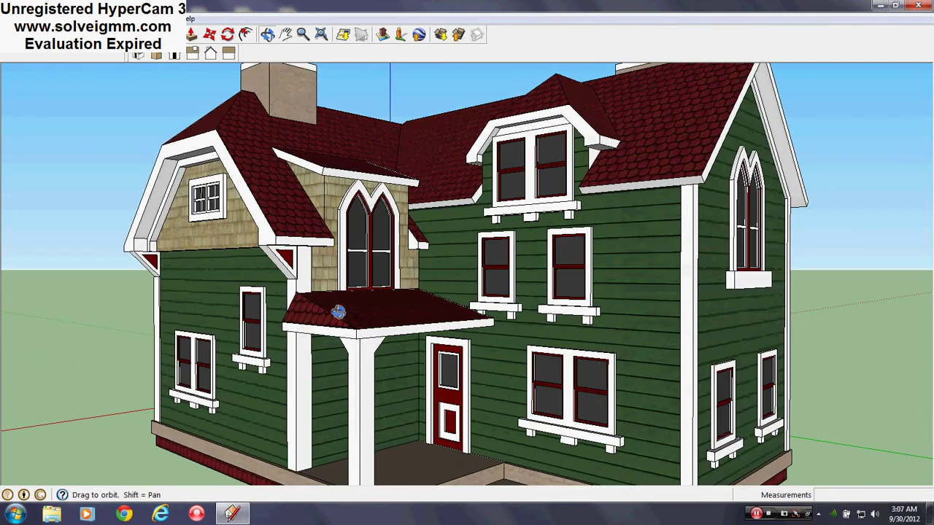
{"action": "scroll", "coordinate": [419, 358], "scroll_direction": "down", "scroll_amount": 4}
{"action": "middle_click_drag", "start_coordinate": [420, 358], "coordinate": [219, 315]}
{"action": "scroll", "coordinate": [552, 287], "scroll_direction": "up", "scroll_amount": 8}
{"action": "mouse_move", "coordinate": [552, 288]}
{"action": "middle_mouse_down"}
{"action": "mouse_move", "coordinate": [689, 245]}
{"action": "mouse_move", "coordinate": [765, 236]}
{"action": "mouse_move", "coordinate": [797, 183]}
{"action": "mouse_move", "coordinate": [772, 187]}
{"action": "middle_mouse_up"}
{"action": "scroll", "coordinate": [448, 212], "scroll_direction": "up", "scroll_amount": 4}
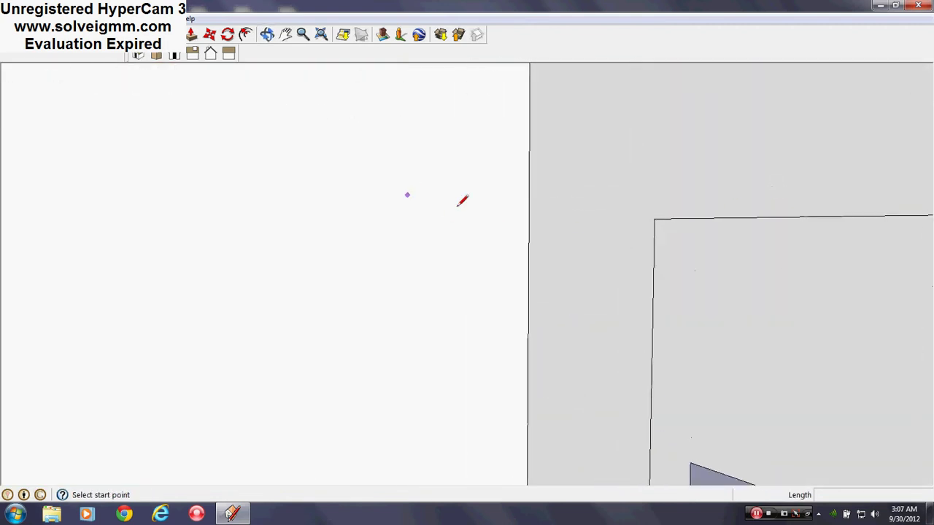
{"action": "middle_click_drag", "start_coordinate": [458, 207], "coordinate": [526, 257]}
{"action": "scroll", "coordinate": [508, 293], "scroll_direction": "down", "scroll_amount": 3}
{"action": "mouse_move", "coordinate": [507, 294]}
{"action": "middle_mouse_down"}
{"action": "mouse_move", "coordinate": [694, 330]}
{"action": "mouse_move", "coordinate": [193, 195]}
{"action": "mouse_move", "coordinate": [411, 271]}
{"action": "mouse_move", "coordinate": [95, 260]}
{"action": "mouse_move", "coordinate": [564, 175]}
{"action": "mouse_move", "coordinate": [403, 356]}
{"action": "mouse_move", "coordinate": [309, 352]}
{"action": "mouse_move", "coordinate": [535, 313]}
{"action": "middle_mouse_up"}
{"action": "middle_click_drag", "start_coordinate": [500, 240], "coordinate": [456, 356], "text": "shift"}
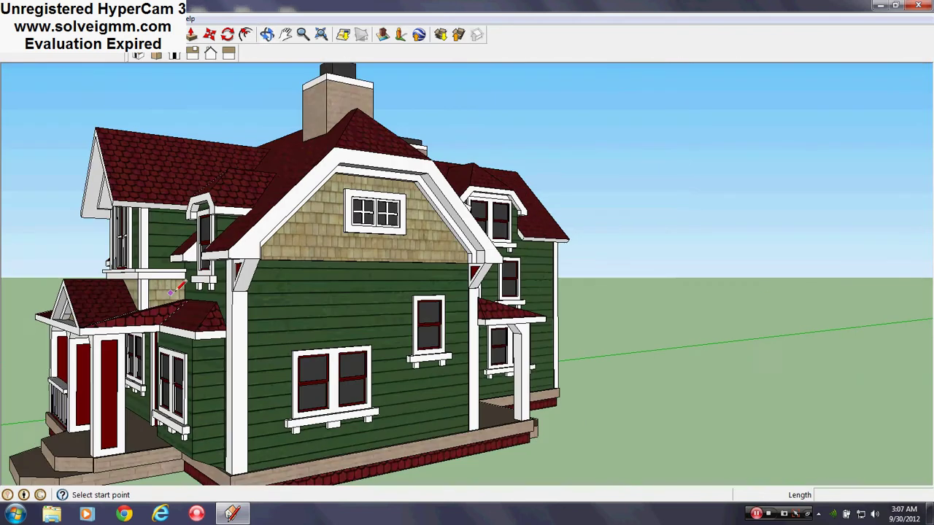
- Inspect the side gable, rear porch and rear dormer window of the house up close
{"action": "scroll", "coordinate": [453, 271], "scroll_direction": "down", "scroll_amount": 2}
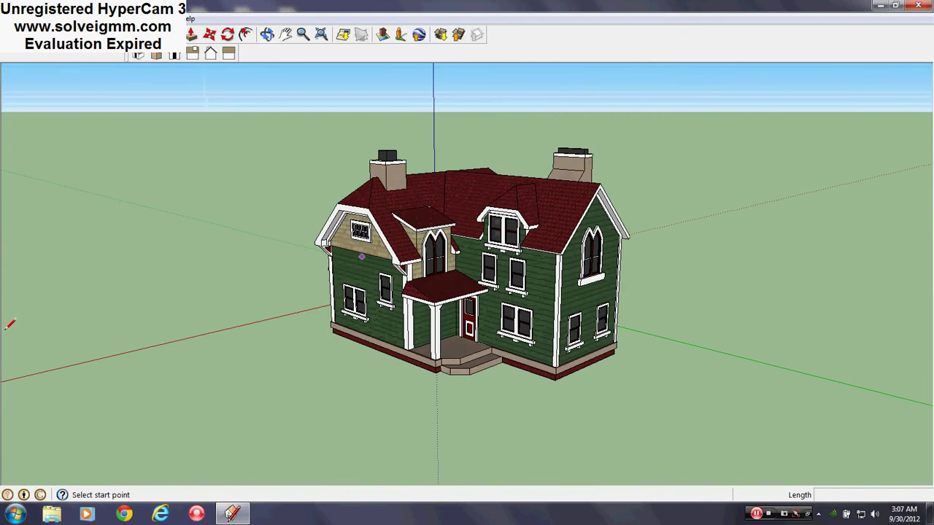
{"action": "scroll", "coordinate": [406, 186], "scroll_direction": "up", "scroll_amount": 4}
{"action": "mouse_move", "coordinate": [408, 184]}
{"action": "middle_mouse_down"}
{"action": "mouse_move", "coordinate": [408, 377]}
{"action": "mouse_move", "coordinate": [474, 208]}
{"action": "middle_mouse_up"}
{"action": "mouse_move", "coordinate": [591, 325]}
{"action": "middle_mouse_down"}
{"action": "mouse_move", "coordinate": [411, 334]}
{"action": "mouse_move", "coordinate": [328, 273]}
{"action": "mouse_move", "coordinate": [47, 295]}
{"action": "middle_mouse_up"}
{"action": "scroll", "coordinate": [338, 293], "scroll_direction": "down", "scroll_amount": 2}
{"action": "mouse_move", "coordinate": [15, 237]}
{"action": "middle_mouse_down"}
{"action": "mouse_move", "coordinate": [285, 267]}
{"action": "mouse_move", "coordinate": [327, 211]}
{"action": "middle_mouse_up"}
{"action": "scroll", "coordinate": [659, 244], "scroll_direction": "up", "scroll_amount": 5}
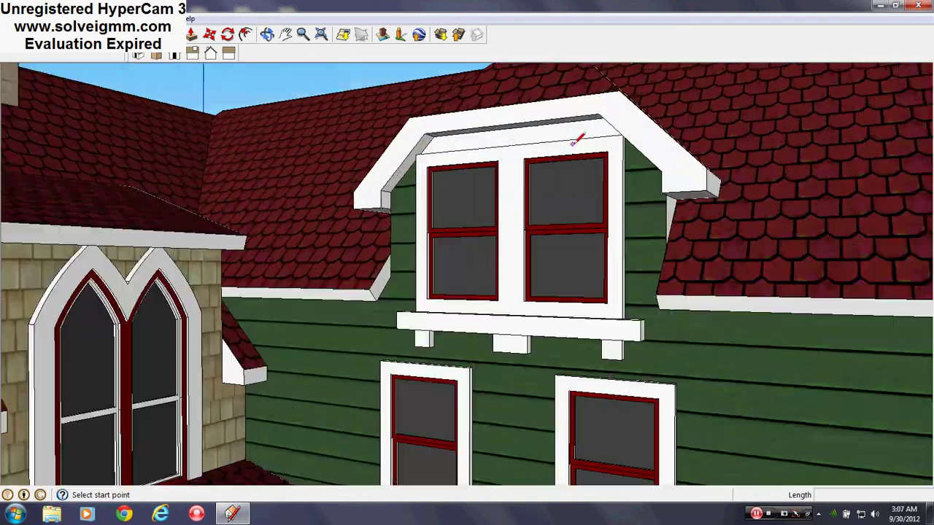
{"action": "middle_click_drag", "start_coordinate": [577, 140], "coordinate": [501, 125]}
{"action": "scroll", "coordinate": [506, 308], "scroll_direction": "down", "scroll_amount": 6}
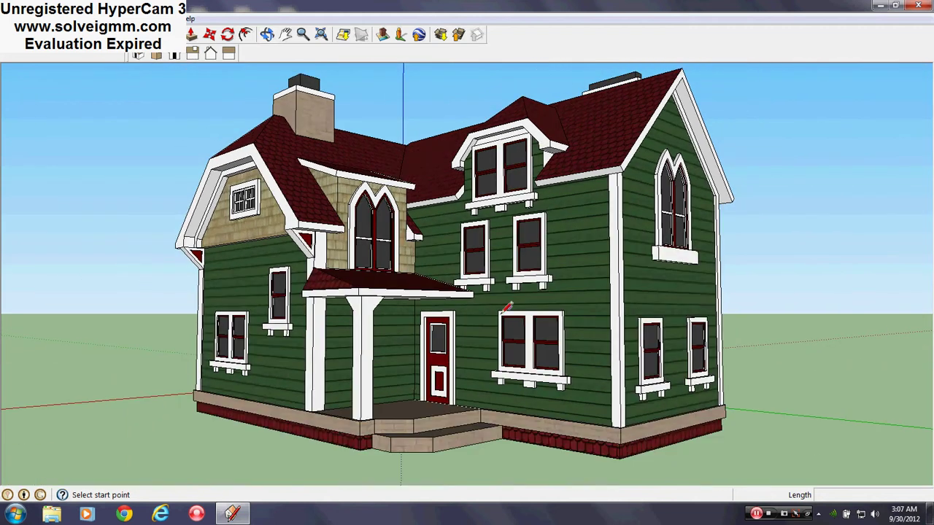
- Examine the narrow gable end and the tall chimney side of the house, returning to the front facade
{"action": "scroll", "coordinate": [506, 308], "scroll_direction": "down", "scroll_amount": 3}
{"action": "scroll", "coordinate": [504, 280], "scroll_direction": "up", "scroll_amount": 2}
{"action": "middle_click_drag", "start_coordinate": [302, 280], "coordinate": [796, 343]}
{"action": "mouse_move", "coordinate": [730, 350]}
{"action": "middle_mouse_down"}
{"action": "mouse_move", "coordinate": [528, 365]}
{"action": "mouse_move", "coordinate": [377, 336]}
{"action": "middle_mouse_up"}
{"action": "scroll", "coordinate": [373, 339], "scroll_direction": "up", "scroll_amount": 2}
{"action": "middle_click_drag", "start_coordinate": [497, 279], "coordinate": [638, 266]}
{"action": "middle_click_drag", "start_coordinate": [526, 309], "coordinate": [675, 298]}
{"action": "scroll", "coordinate": [416, 352], "scroll_direction": "up", "scroll_amount": 2}
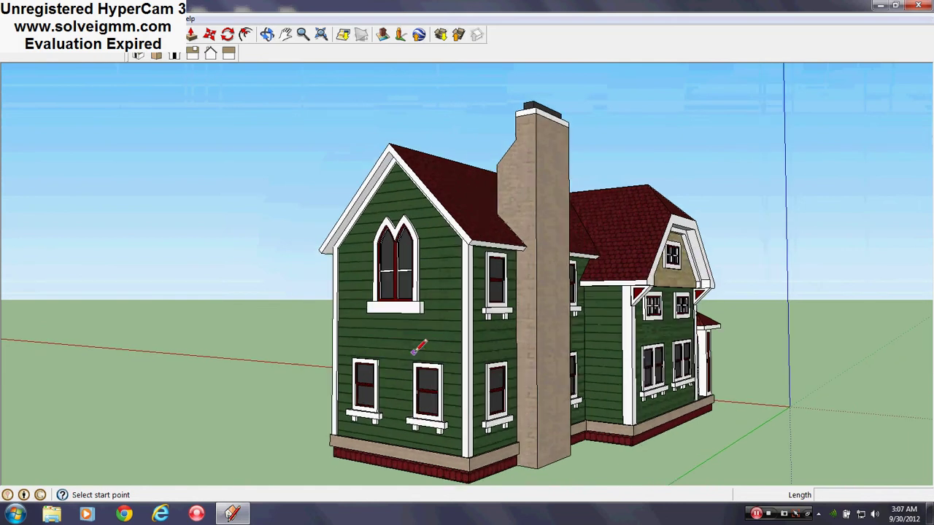
{"action": "middle_click_drag", "start_coordinate": [433, 429], "coordinate": [431, 419], "text": "shift"}
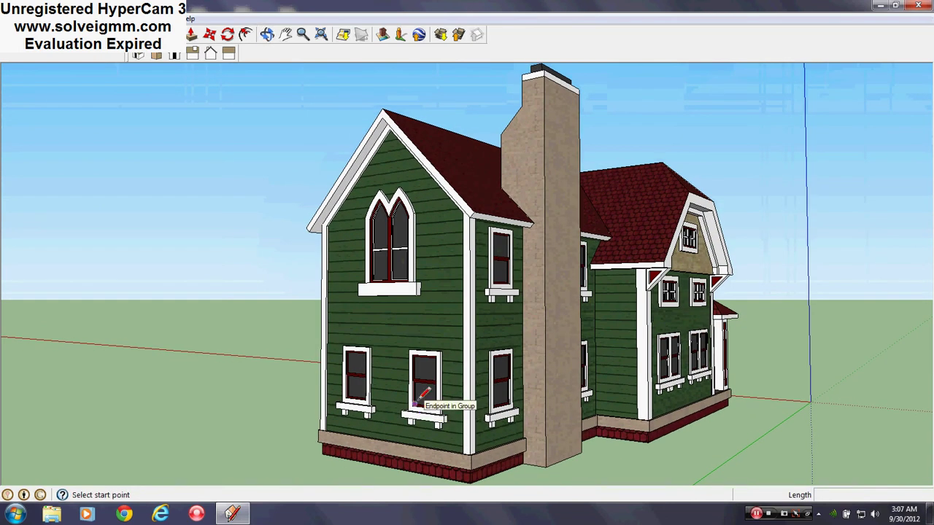
{"action": "mouse_move", "coordinate": [547, 209]}
{"action": "middle_mouse_down"}
{"action": "mouse_move", "coordinate": [440, 292]}
{"action": "mouse_move", "coordinate": [589, 402]}
{"action": "mouse_move", "coordinate": [447, 322]}
{"action": "mouse_move", "coordinate": [467, 354]}
{"action": "mouse_move", "coordinate": [548, 270]}
{"action": "middle_mouse_up"}
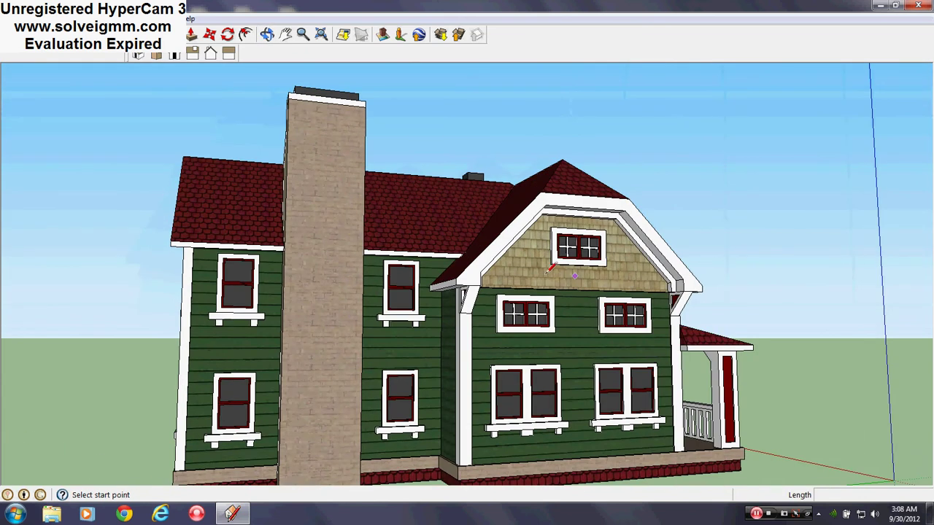
{"action": "middle_click_drag", "start_coordinate": [626, 335], "coordinate": [292, 339]}
{"action": "scroll", "coordinate": [394, 330], "scroll_direction": "up", "scroll_amount": 4}
{"action": "middle_click_drag", "start_coordinate": [395, 329], "coordinate": [252, 314]}
{"action": "scroll", "coordinate": [532, 238], "scroll_direction": "down", "scroll_amount": 5}
{"action": "scroll", "coordinate": [375, 327], "scroll_direction": "up", "scroll_amount": 3}
{"action": "scroll", "coordinate": [417, 314], "scroll_direction": "down", "scroll_amount": 2}
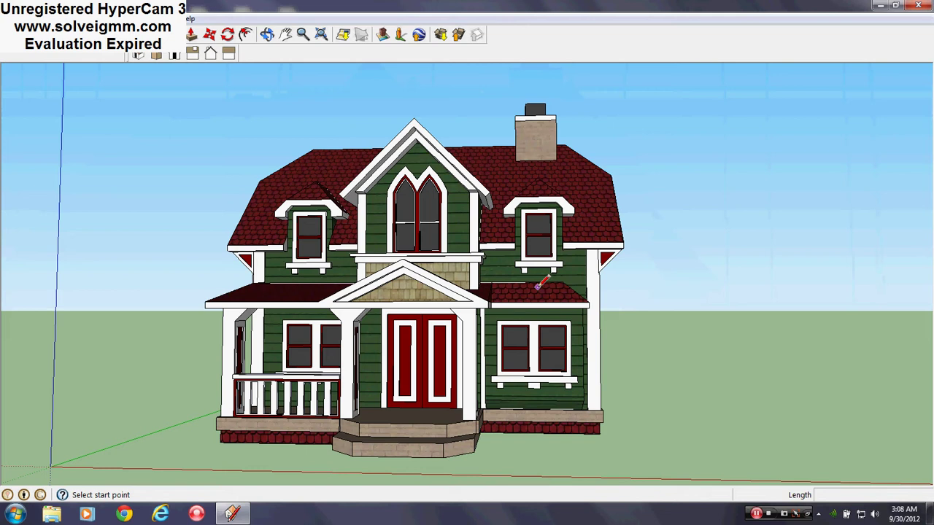
- Inspect the front entrance doors and porch, and view the whole house from above
{"action": "scroll", "coordinate": [441, 338], "scroll_direction": "up", "scroll_amount": 4}
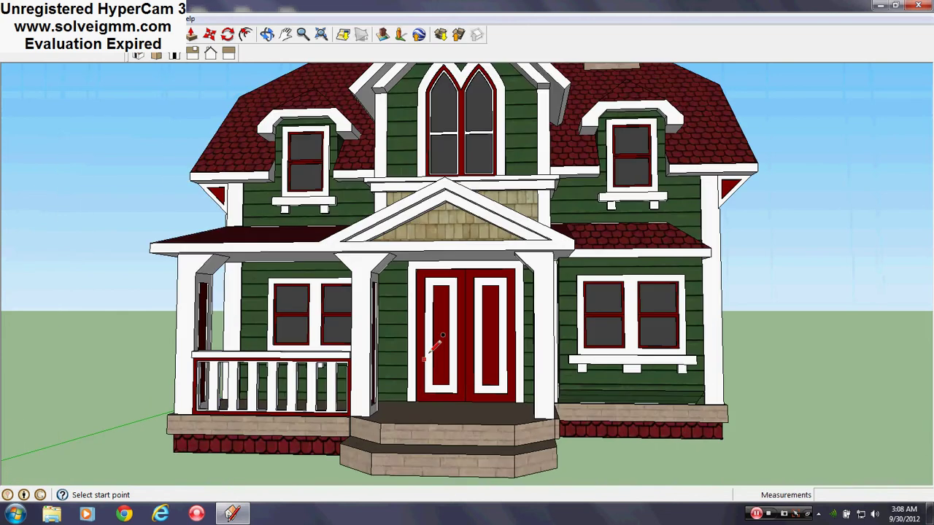
{"action": "scroll", "coordinate": [441, 337], "scroll_direction": "up", "scroll_amount": 3}
{"action": "scroll", "coordinate": [525, 263], "scroll_direction": "down", "scroll_amount": 4}
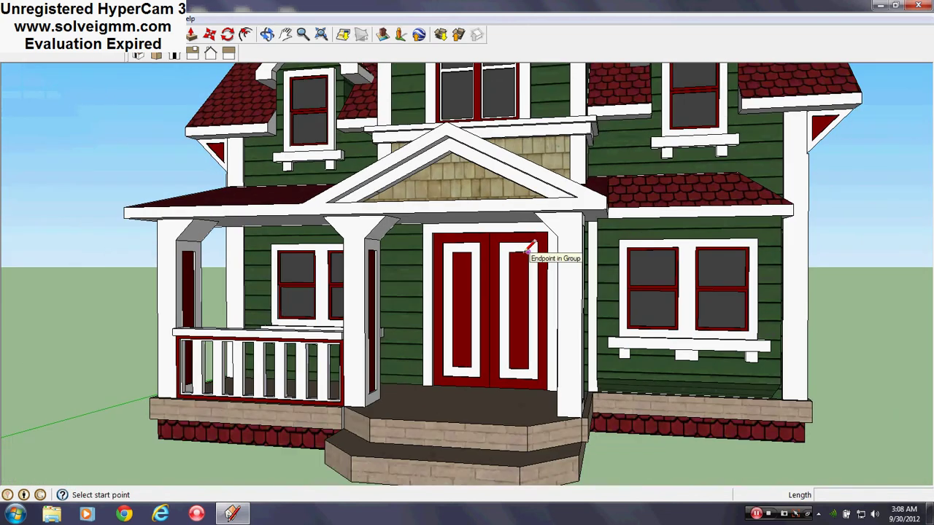
{"action": "scroll", "coordinate": [407, 343], "scroll_direction": "down", "scroll_amount": 3}
{"action": "mouse_move", "coordinate": [407, 343]}
{"action": "middle_mouse_down"}
{"action": "mouse_move", "coordinate": [576, 413]}
{"action": "mouse_move", "coordinate": [566, 392]}
{"action": "mouse_move", "coordinate": [344, 396]}
{"action": "middle_mouse_up"}
{"action": "scroll", "coordinate": [575, 413], "scroll_direction": "up", "scroll_amount": 4}
{"action": "scroll", "coordinate": [355, 317], "scroll_direction": "down", "scroll_amount": 7}
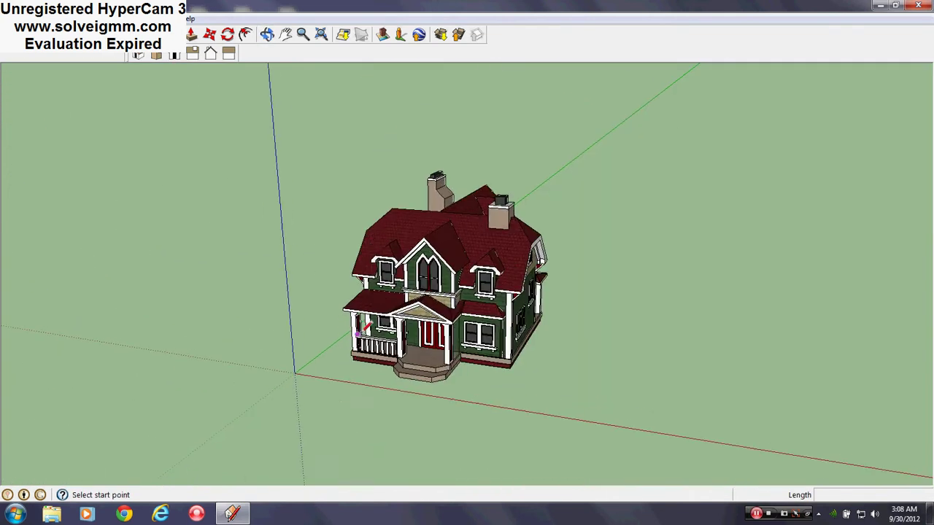
{"action": "scroll", "coordinate": [540, 343], "scroll_direction": "up", "scroll_amount": 2}
{"action": "scroll", "coordinate": [543, 350], "scroll_direction": "down", "scroll_amount": 2}
{"action": "scroll", "coordinate": [547, 354], "scroll_direction": "up", "scroll_amount": 3}
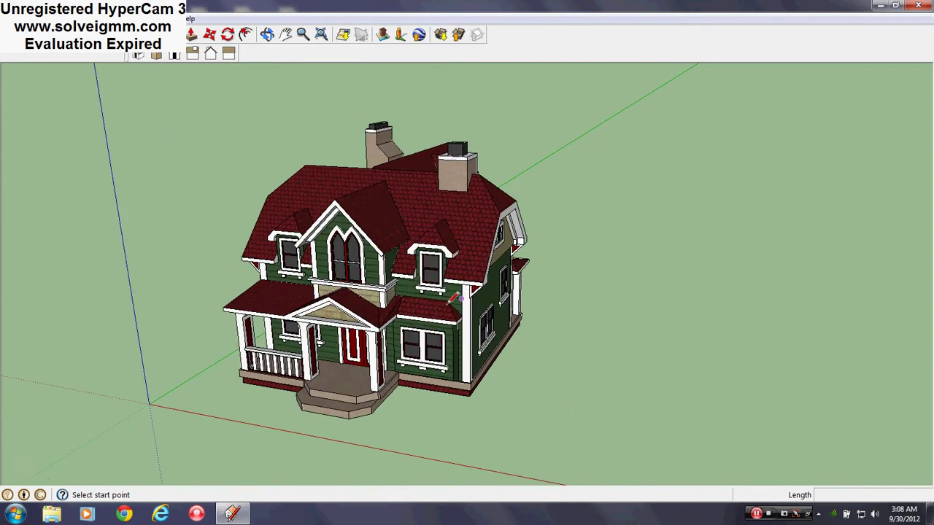
{"action": "scroll", "coordinate": [554, 365], "scroll_direction": "down", "scroll_amount": 3}
{"action": "middle_click_drag", "start_coordinate": [291, 316], "coordinate": [386, 329]}
{"action": "scroll", "coordinate": [644, 300], "scroll_direction": "up", "scroll_amount": 5}
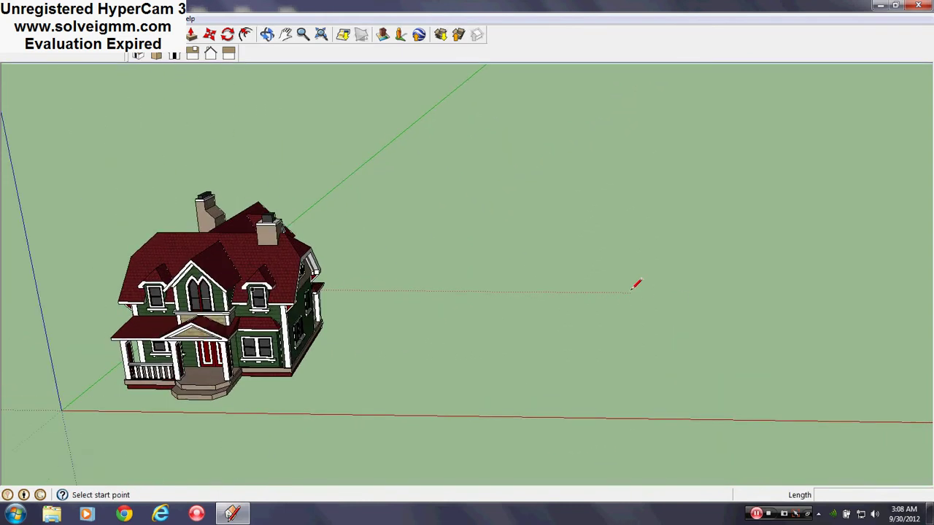
- Search the 3D Warehouse for the model author's username followed by "victorian"
{"action": "left_click", "coordinate": [441, 34]}
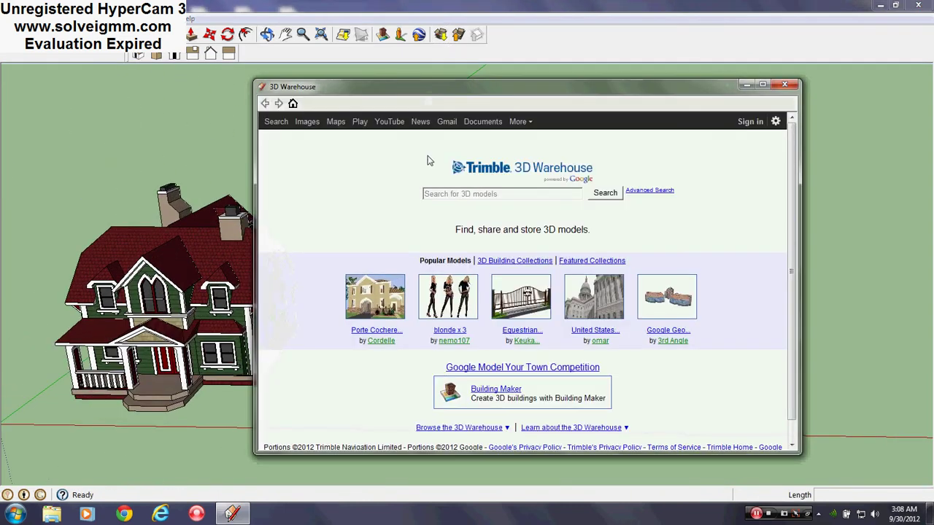
{"action": "left_click", "coordinate": [466, 194]}
{"action": "type", "text": "paulwall"}
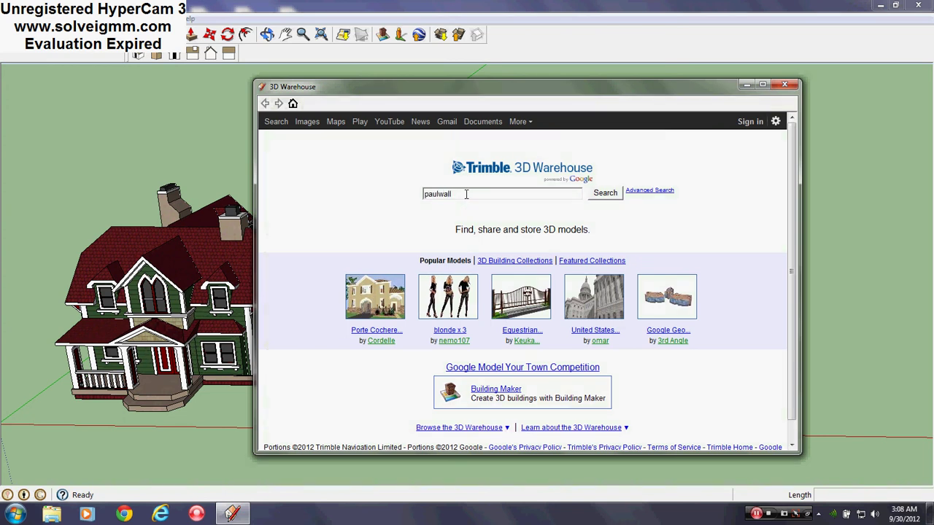
{"action": "type", "text": " victor"}
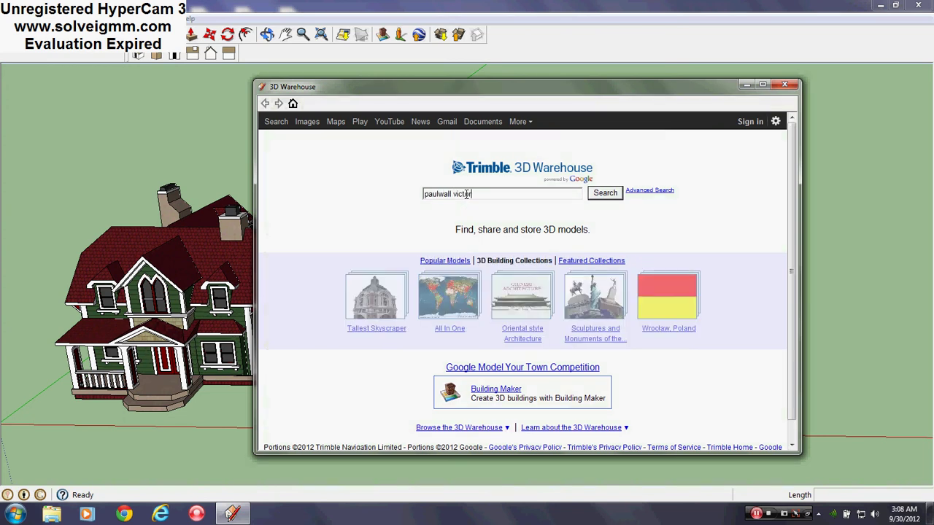
{"action": "type", "text": "a"}
{"action": "key", "text": "BackSpace"}
{"action": "type", "text": "ian"}
{"action": "key", "text": "Return"}
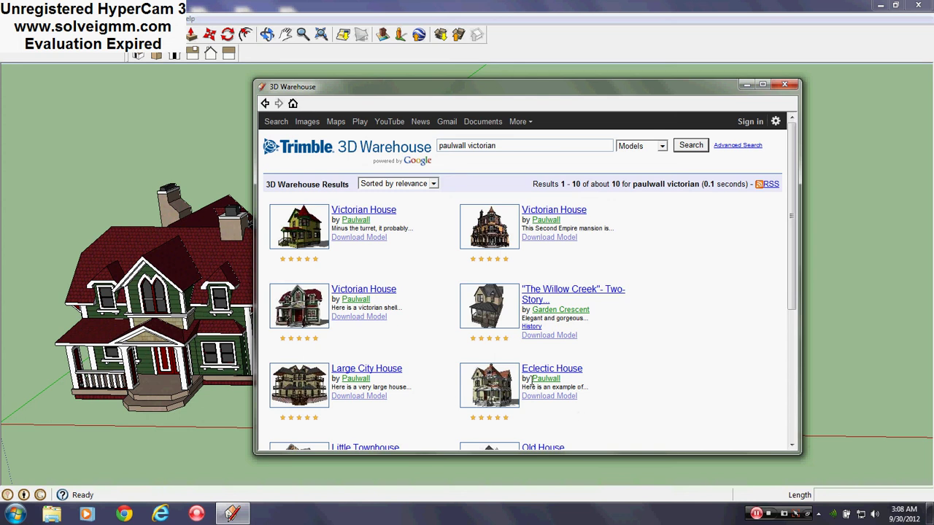
- Load the red-roofed Victorian House shell directly into the model and place it on the red axis beside the existing house
{"action": "left_click", "coordinate": [348, 318]}
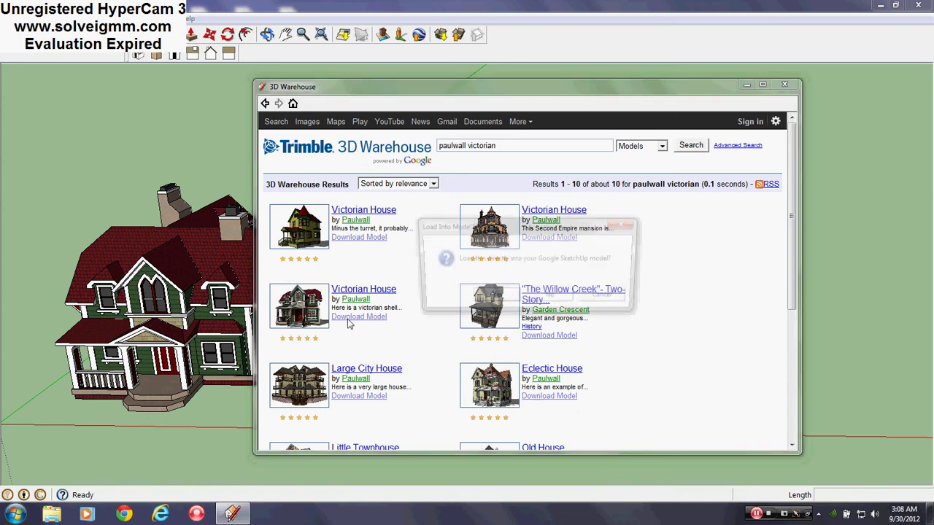
{"action": "left_click", "coordinate": [495, 299]}
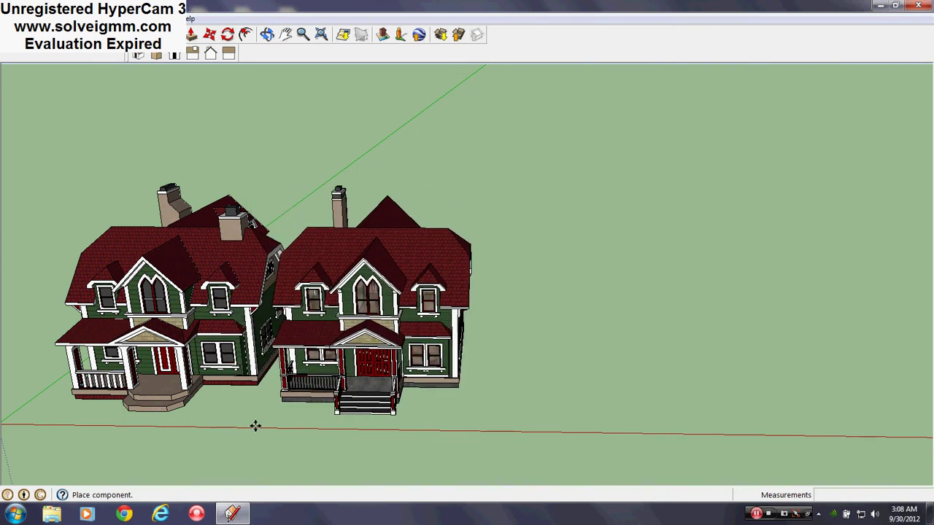
{"action": "left_click", "coordinate": [359, 428]}
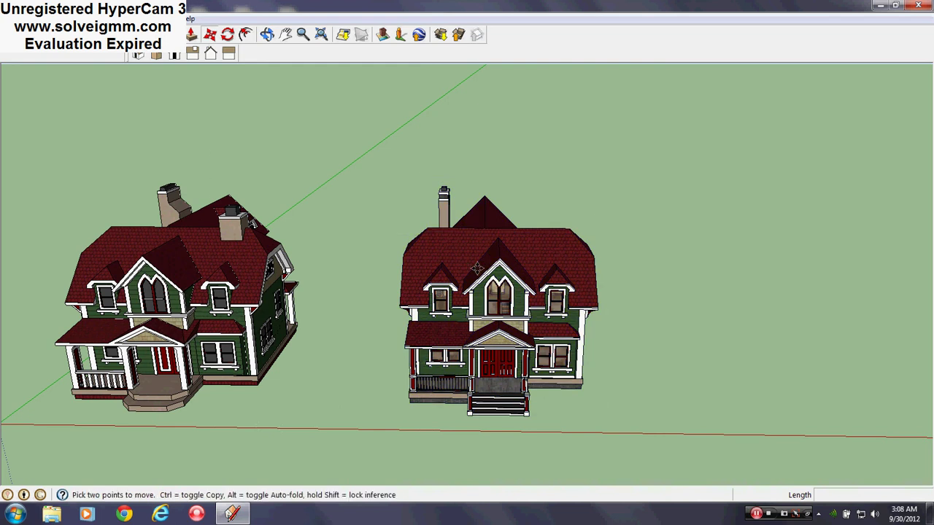
- Move the imported house about 19' 2 9/16" closer to the existing house
{"action": "left_click", "coordinate": [460, 252]}
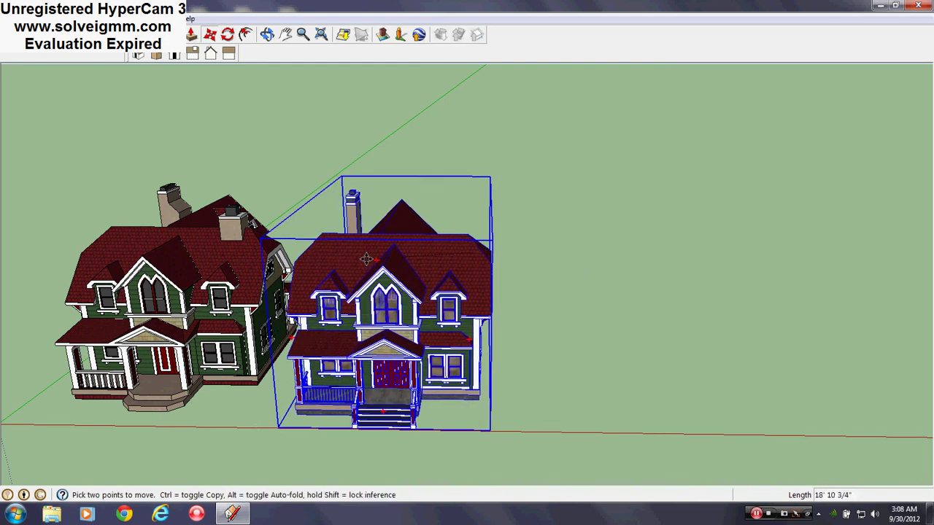
{"action": "left_click", "coordinate": [339, 252]}
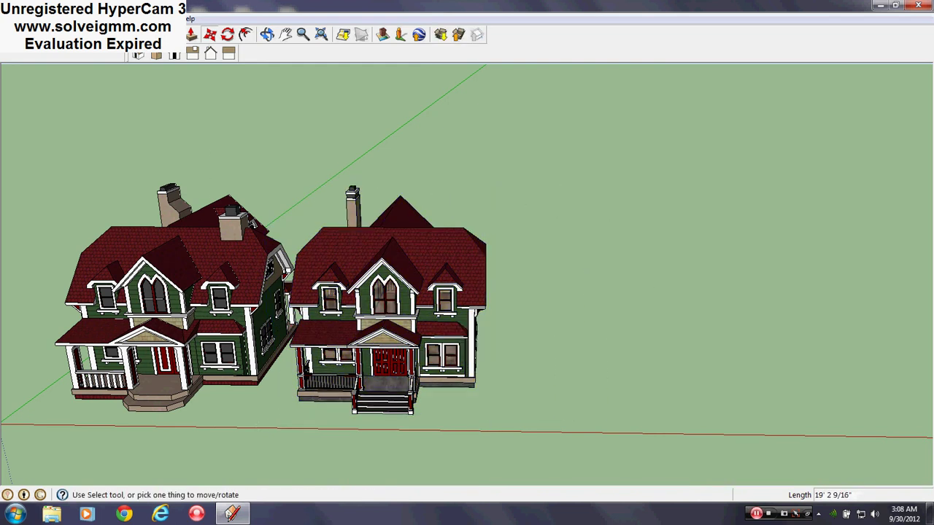
{"action": "key", "text": "l"}
- Compare the front facades, roofs and dormers of the two houses side by side
{"action": "scroll", "coordinate": [192, 310], "scroll_direction": "up", "scroll_amount": 5}
{"action": "middle_click_drag", "start_coordinate": [190, 307], "coordinate": [352, 364]}
{"action": "scroll", "coordinate": [249, 261], "scroll_direction": "down", "scroll_amount": 2}
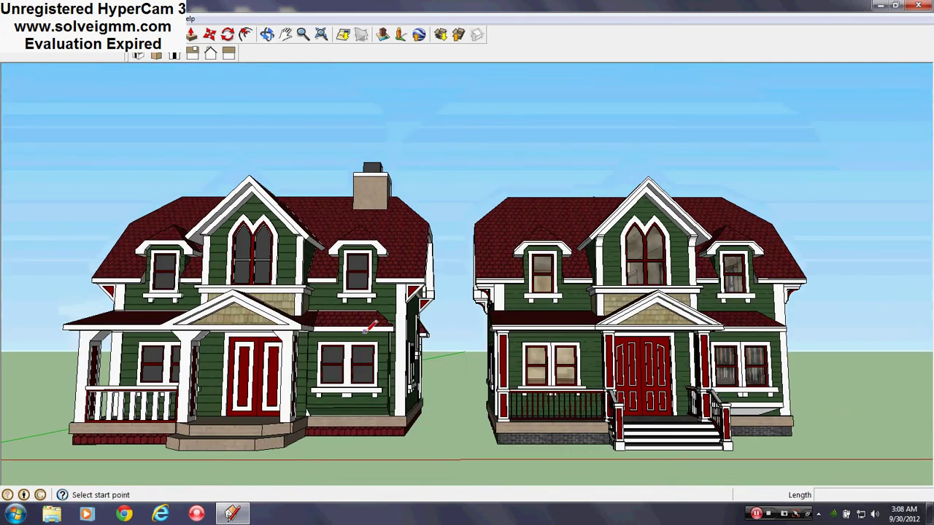
{"action": "scroll", "coordinate": [365, 331], "scroll_direction": "up", "scroll_amount": 2}
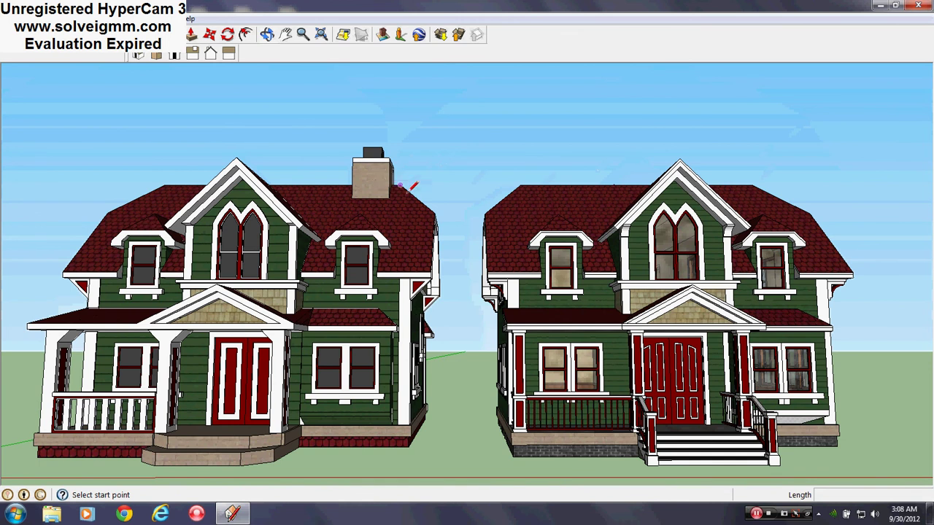
{"action": "middle_click_drag", "start_coordinate": [674, 408], "coordinate": [562, 424]}
{"action": "scroll", "coordinate": [562, 425], "scroll_direction": "up", "scroll_amount": 2}
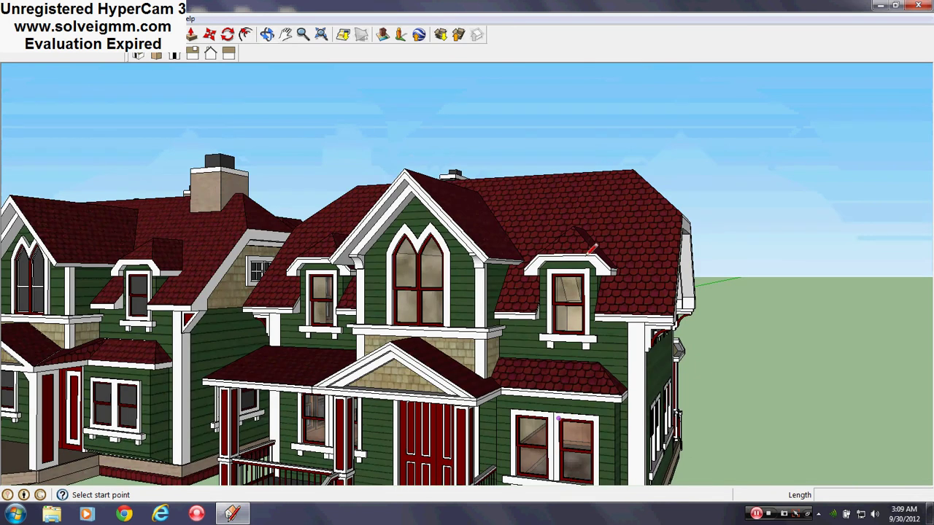
{"action": "scroll", "coordinate": [586, 255], "scroll_direction": "down", "scroll_amount": 4}
{"action": "scroll", "coordinate": [189, 291], "scroll_direction": "up", "scroll_amount": 2}
{"action": "scroll", "coordinate": [187, 291], "scroll_direction": "up", "scroll_amount": 4}
{"action": "middle_click_drag", "start_coordinate": [442, 283], "coordinate": [641, 256]}
{"action": "scroll", "coordinate": [637, 257], "scroll_direction": "down", "scroll_amount": 3}
{"action": "scroll", "coordinate": [240, 241], "scroll_direction": "up", "scroll_amount": 3}
{"action": "middle_click_drag", "start_coordinate": [336, 234], "coordinate": [257, 283]}
{"action": "scroll", "coordinate": [256, 282], "scroll_direction": "down", "scroll_amount": 2}
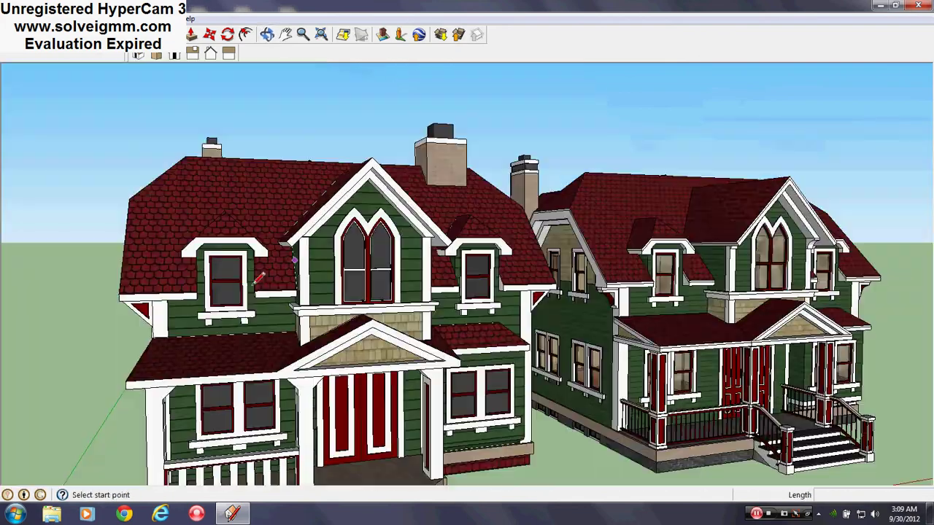
- Examine the imported house's side gable, roof and windows against those of the original house
{"action": "scroll", "coordinate": [755, 311], "scroll_direction": "up", "scroll_amount": 4}
{"action": "mouse_move", "coordinate": [785, 288]}
{"action": "middle_mouse_down"}
{"action": "mouse_move", "coordinate": [457, 246]}
{"action": "mouse_move", "coordinate": [431, 252]}
{"action": "middle_mouse_up"}
{"action": "scroll", "coordinate": [565, 280], "scroll_direction": "up", "scroll_amount": 4}
{"action": "scroll", "coordinate": [565, 261], "scroll_direction": "down", "scroll_amount": 5}
{"action": "scroll", "coordinate": [438, 253], "scroll_direction": "down", "scroll_amount": 2}
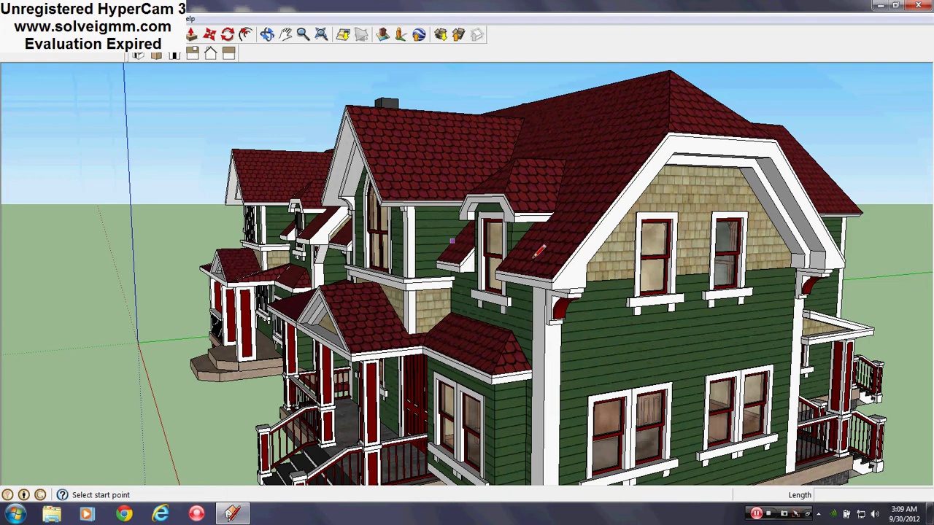
{"action": "scroll", "coordinate": [560, 261], "scroll_direction": "down", "scroll_amount": 1}
{"action": "middle_click_drag", "start_coordinate": [560, 261], "coordinate": [751, 271]}
{"action": "scroll", "coordinate": [227, 210], "scroll_direction": "up", "scroll_amount": 4}
{"action": "middle_click_drag", "start_coordinate": [228, 210], "coordinate": [374, 183]}
{"action": "scroll", "coordinate": [795, 170], "scroll_direction": "up", "scroll_amount": 4}
{"action": "middle_click_drag", "start_coordinate": [851, 225], "coordinate": [722, 177]}
{"action": "middle_click_drag", "start_coordinate": [855, 326], "coordinate": [448, 151]}
{"action": "scroll", "coordinate": [452, 256], "scroll_direction": "down", "scroll_amount": 4}
{"action": "scroll", "coordinate": [452, 257], "scroll_direction": "down", "scroll_amount": 3}
{"action": "middle_click_drag", "start_coordinate": [453, 257], "coordinate": [394, 245]}
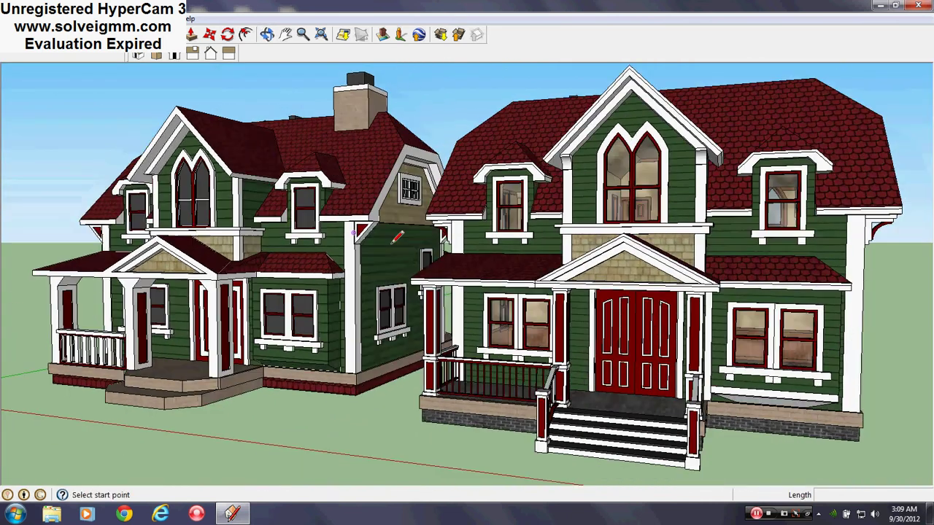
- Inspect the imported house's front porch, double doors and side windows up close, including its interior
{"action": "scroll", "coordinate": [346, 292], "scroll_direction": "up", "scroll_amount": 3}
{"action": "middle_click_drag", "start_coordinate": [459, 405], "coordinate": [445, 389]}
{"action": "scroll", "coordinate": [445, 390], "scroll_direction": "down", "scroll_amount": 3}
{"action": "scroll", "coordinate": [635, 409], "scroll_direction": "up", "scroll_amount": 3}
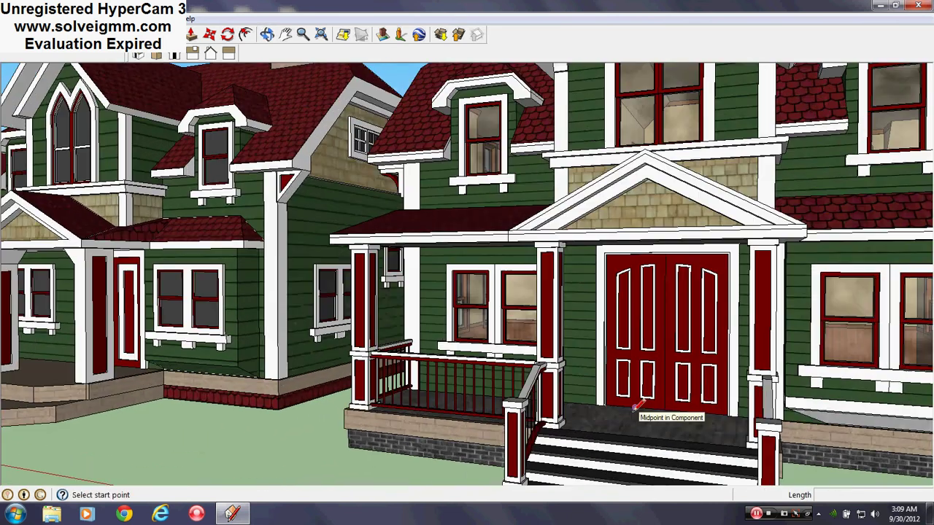
{"action": "scroll", "coordinate": [462, 342], "scroll_direction": "down", "scroll_amount": 5}
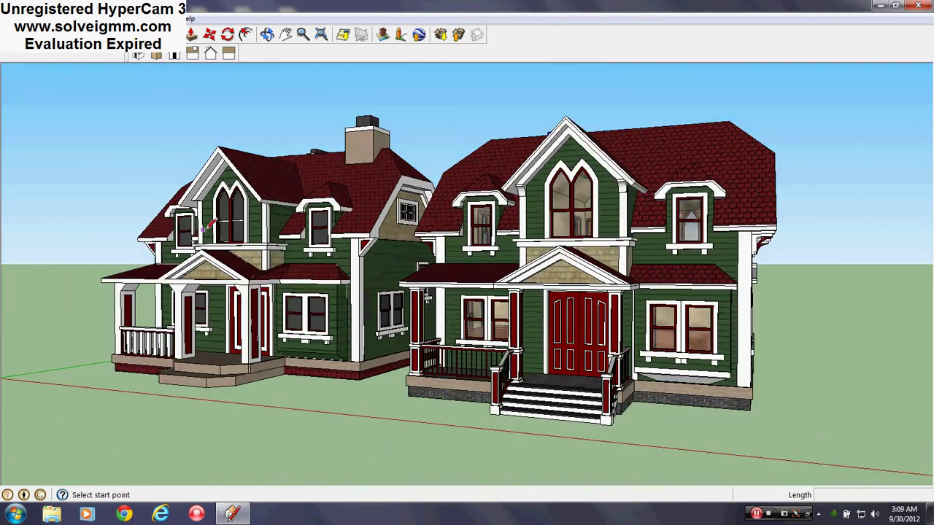
{"action": "middle_click_drag", "start_coordinate": [695, 308], "coordinate": [611, 362]}
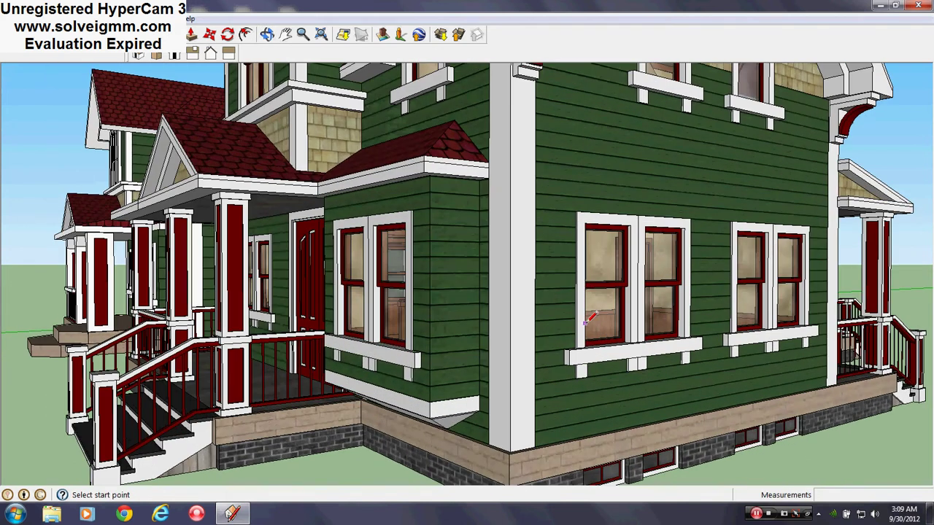
{"action": "scroll", "coordinate": [460, 338], "scroll_direction": "up", "scroll_amount": 2}
{"action": "middle_click_drag", "start_coordinate": [378, 335], "coordinate": [390, 345]}
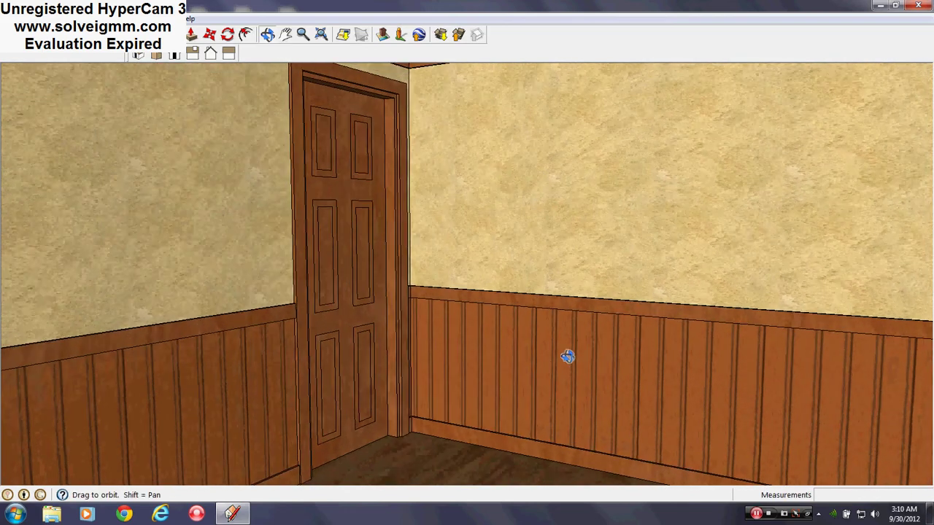
- Examine the front porches, columns, railings and steps of the original house and the imported house
{"action": "left_click_drag", "start_coordinate": [568, 356], "coordinate": [584, 375]}
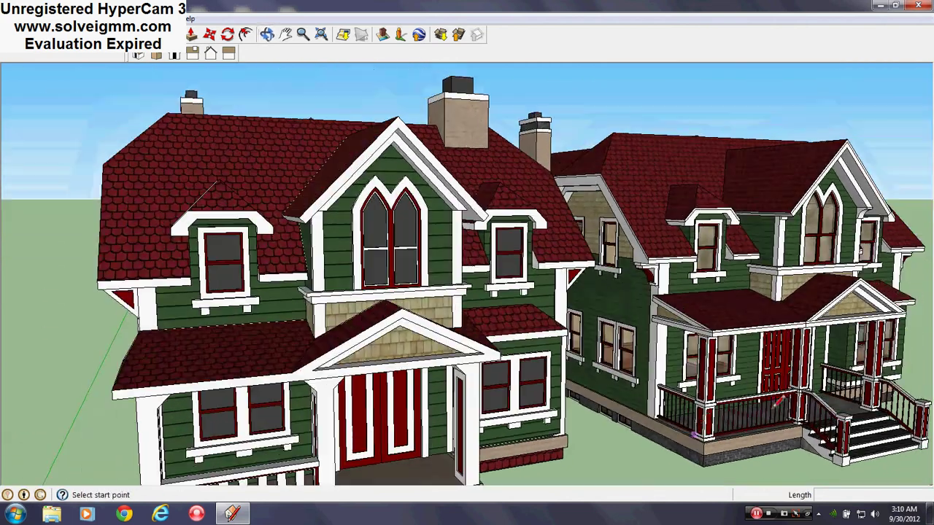
{"action": "scroll", "coordinate": [776, 405], "scroll_direction": "up", "scroll_amount": 5}
{"action": "middle_click_drag", "start_coordinate": [751, 419], "coordinate": [508, 464]}
{"action": "middle_click_drag", "start_coordinate": [684, 343], "coordinate": [661, 436]}
{"action": "scroll", "coordinate": [409, 383], "scroll_direction": "up", "scroll_amount": 4}
{"action": "middle_click_drag", "start_coordinate": [386, 378], "coordinate": [773, 310]}
{"action": "scroll", "coordinate": [489, 362], "scroll_direction": "down", "scroll_amount": 2}
{"action": "middle_click_drag", "start_coordinate": [490, 400], "coordinate": [440, 396]}
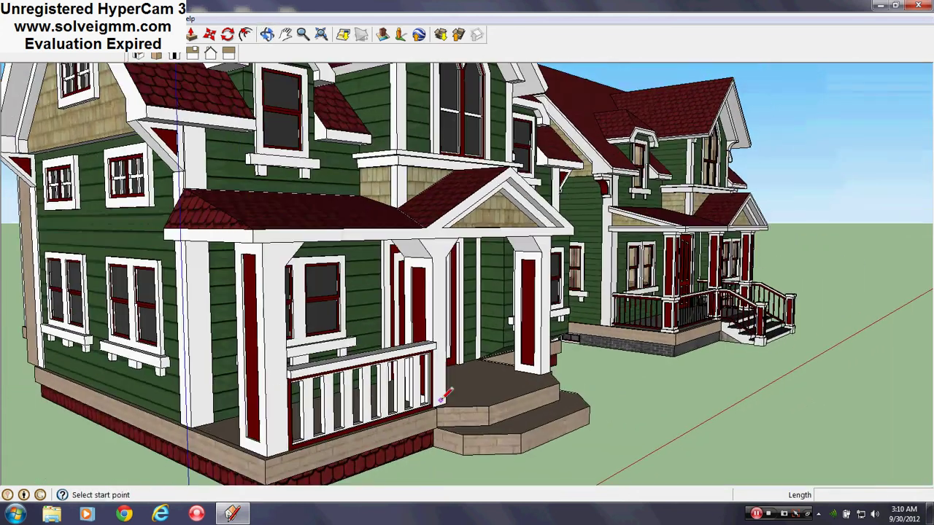
{"action": "middle_click_drag", "start_coordinate": [562, 394], "coordinate": [358, 394]}
{"action": "scroll", "coordinate": [646, 322], "scroll_direction": "up", "scroll_amount": 4}
{"action": "middle_click_drag", "start_coordinate": [668, 343], "coordinate": [581, 295]}
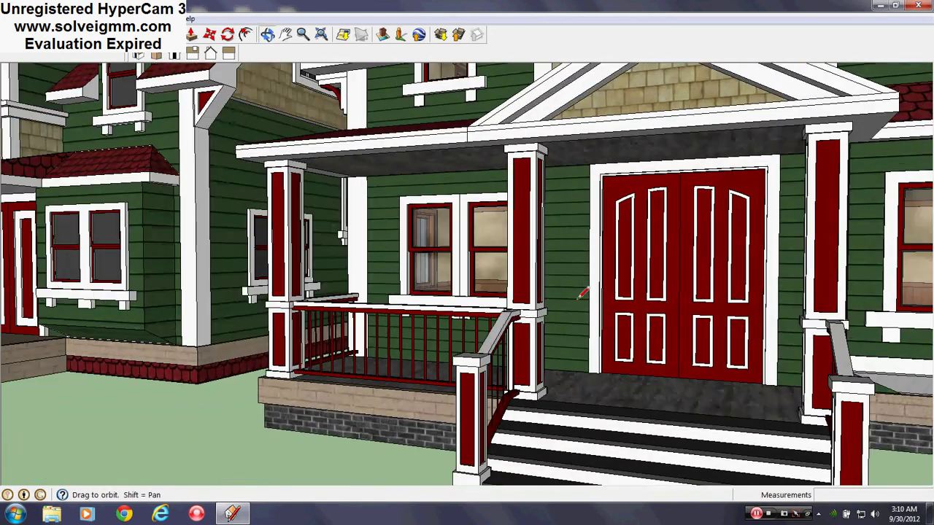
- Gauge the porch wall height beside the front doors of both houses with the Line tool
{"action": "left_click", "coordinate": [570, 165]}
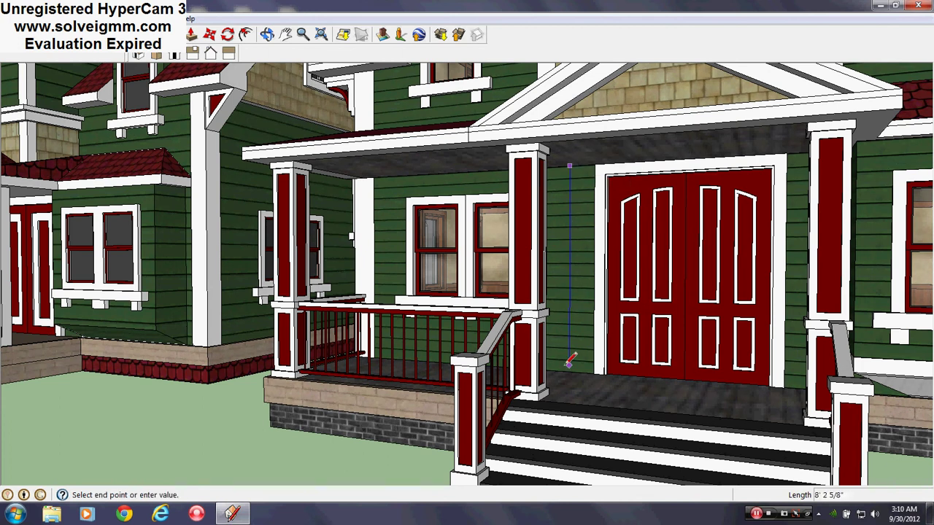
{"action": "key", "text": "Escape"}
{"action": "scroll", "coordinate": [823, 410], "scroll_direction": "down", "scroll_amount": 4}
{"action": "scroll", "coordinate": [211, 286], "scroll_direction": "up", "scroll_amount": 1}
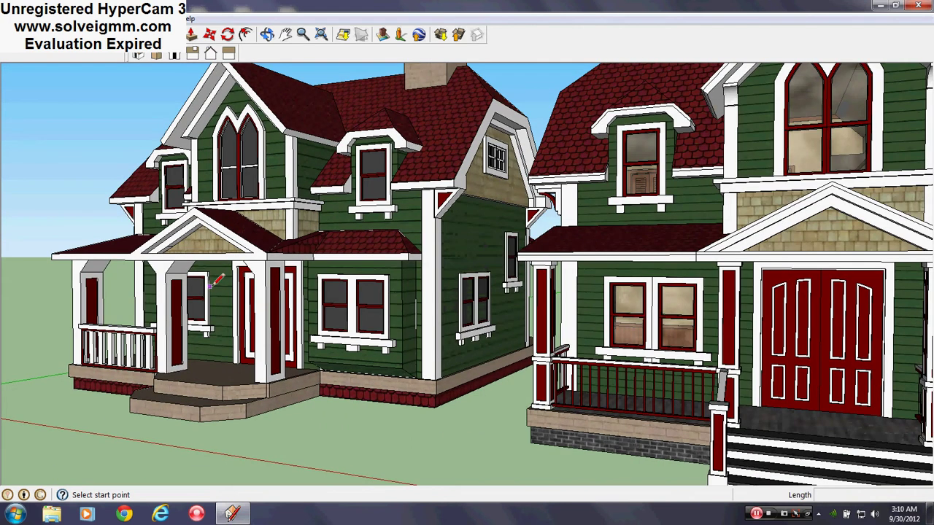
{"action": "scroll", "coordinate": [217, 280], "scroll_direction": "up", "scroll_amount": 5}
{"action": "left_click", "coordinate": [197, 189]}
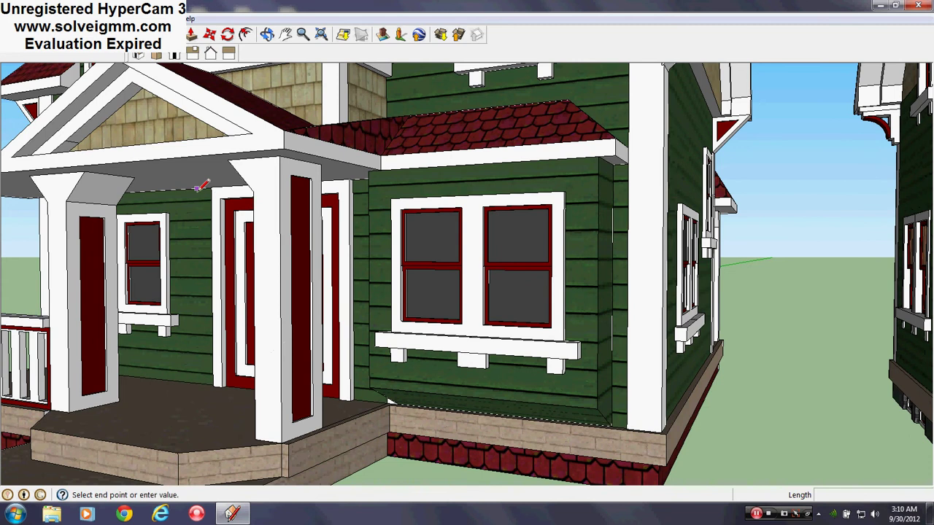
{"action": "left_click", "coordinate": [198, 370]}
{"action": "scroll", "coordinate": [398, 356], "scroll_direction": "down", "scroll_amount": 5}
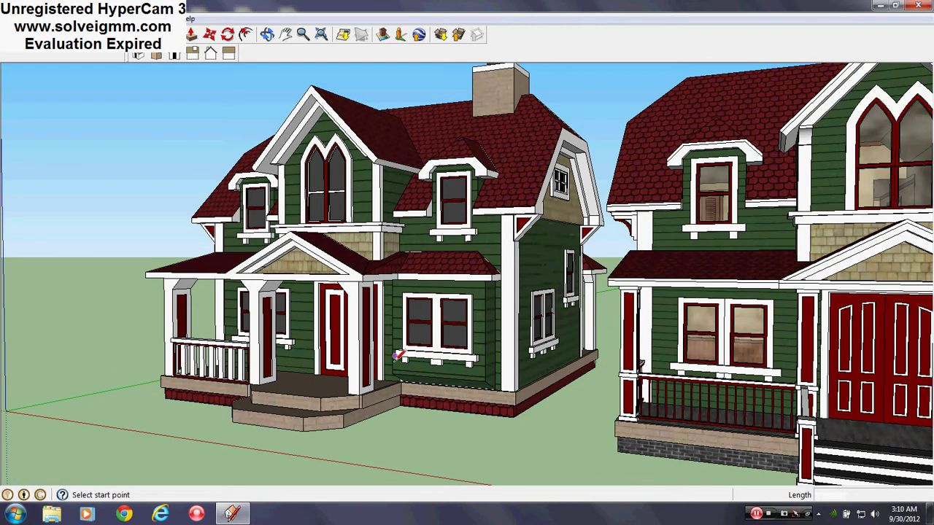
- Compare the roofs, chimneys and rear gables of the two houses from above and behind
{"action": "scroll", "coordinate": [395, 358], "scroll_direction": "down", "scroll_amount": 4}
{"action": "middle_click_drag", "start_coordinate": [395, 358], "coordinate": [485, 359]}
{"action": "scroll", "coordinate": [746, 317], "scroll_direction": "up", "scroll_amount": 4}
{"action": "middle_click_drag", "start_coordinate": [747, 317], "coordinate": [899, 495]}
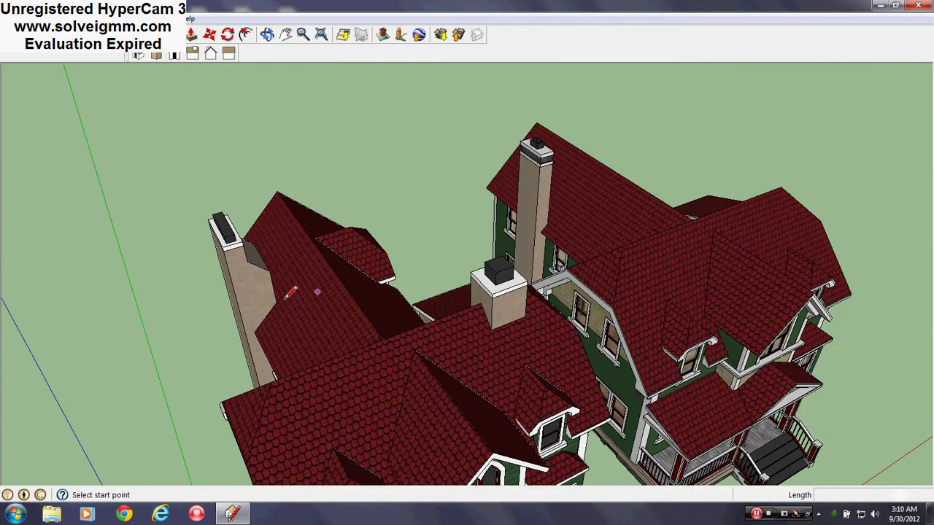
{"action": "middle_click_drag", "start_coordinate": [273, 300], "coordinate": [908, 322]}
{"action": "scroll", "coordinate": [696, 252], "scroll_direction": "up", "scroll_amount": 3}
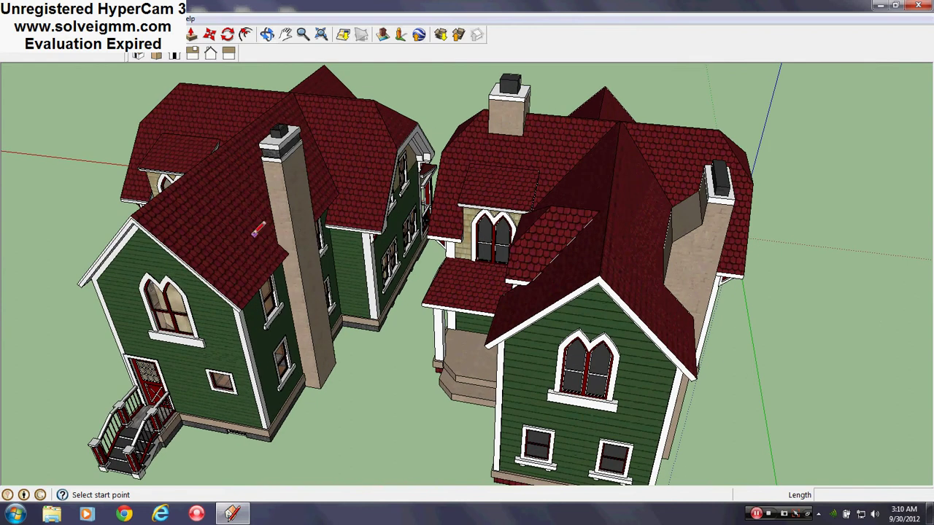
{"action": "mouse_move", "coordinate": [257, 231]}
{"action": "middle_mouse_down"}
{"action": "mouse_move", "coordinate": [430, 223]}
{"action": "mouse_move", "coordinate": [482, 138]}
{"action": "mouse_move", "coordinate": [474, 161]}
{"action": "middle_mouse_up"}
{"action": "scroll", "coordinate": [338, 157], "scroll_direction": "up", "scroll_amount": 2}
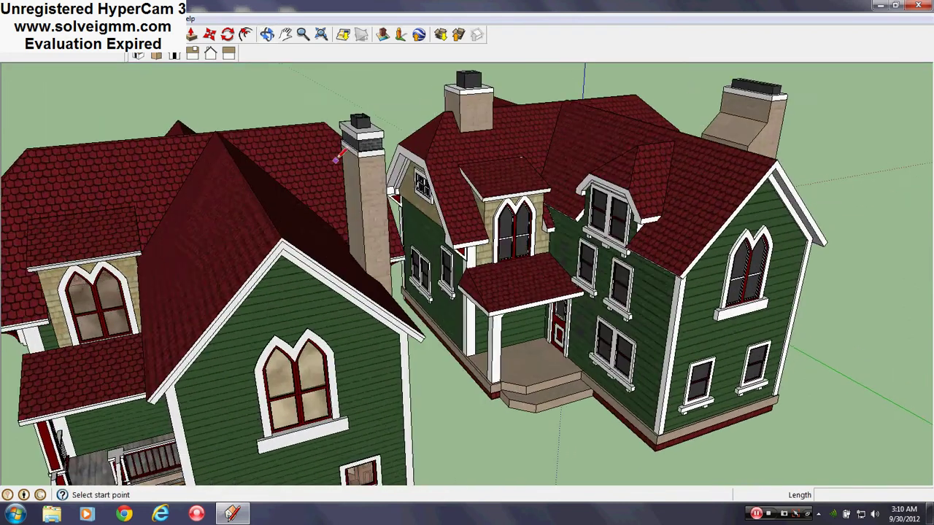
{"action": "scroll", "coordinate": [338, 156], "scroll_direction": "up", "scroll_amount": 2}
{"action": "scroll", "coordinate": [343, 154], "scroll_direction": "down", "scroll_amount": 3}
{"action": "mouse_move", "coordinate": [382, 238]}
{"action": "middle_mouse_down"}
{"action": "mouse_move", "coordinate": [359, 122]}
{"action": "mouse_move", "coordinate": [388, 134]}
{"action": "middle_mouse_up"}
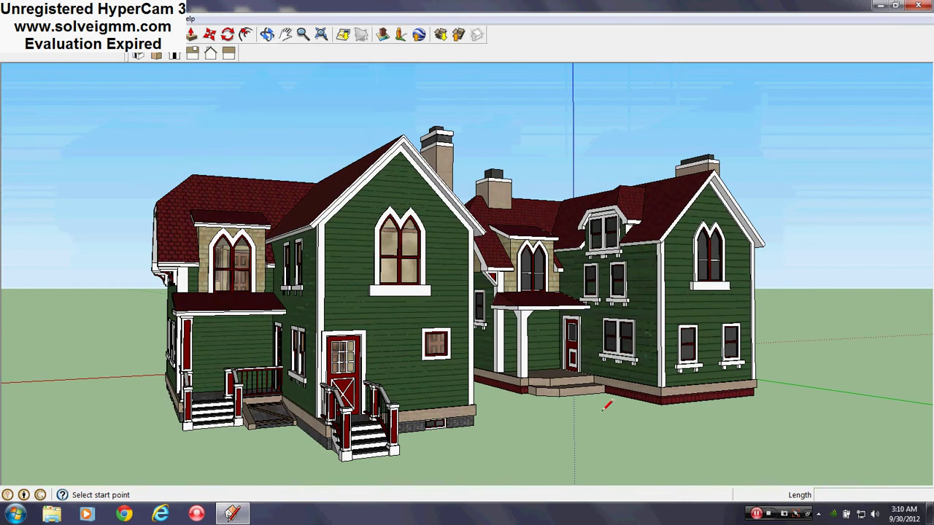
- Compare the rear wings of both houses, examining the back porches, roof dormer and upper side windows
{"action": "mouse_move", "coordinate": [606, 406]}
{"action": "middle_mouse_down"}
{"action": "mouse_move", "coordinate": [584, 327]}
{"action": "mouse_move", "coordinate": [734, 242]}
{"action": "middle_mouse_up"}
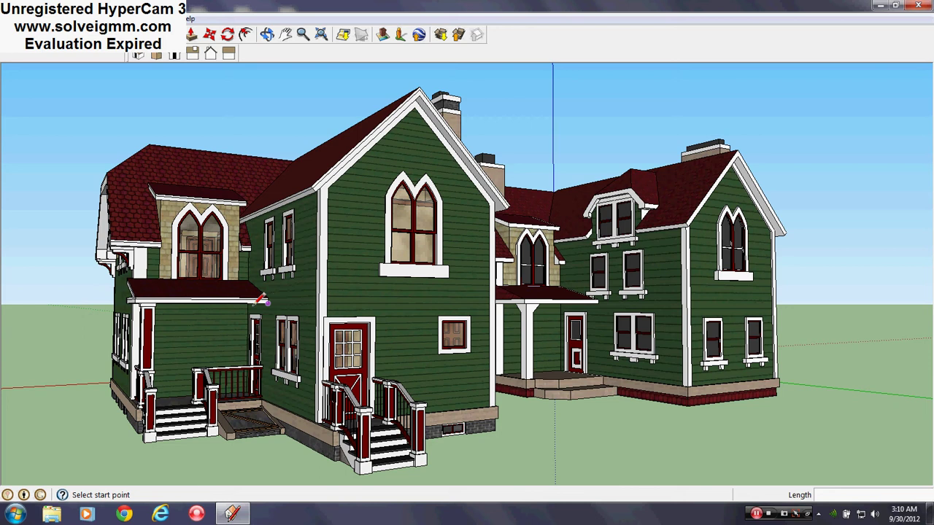
{"action": "mouse_move", "coordinate": [261, 299]}
{"action": "middle_mouse_down"}
{"action": "mouse_move", "coordinate": [252, 308]}
{"action": "mouse_move", "coordinate": [259, 302]}
{"action": "middle_mouse_up"}
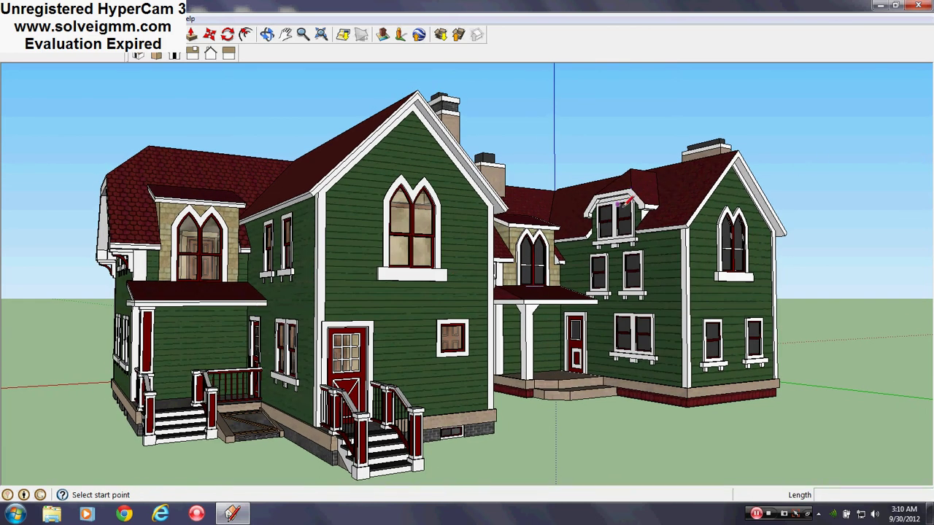
{"action": "mouse_move", "coordinate": [619, 203]}
{"action": "middle_mouse_down"}
{"action": "mouse_move", "coordinate": [427, 267]}
{"action": "mouse_move", "coordinate": [477, 291]}
{"action": "mouse_move", "coordinate": [356, 274]}
{"action": "middle_mouse_up"}
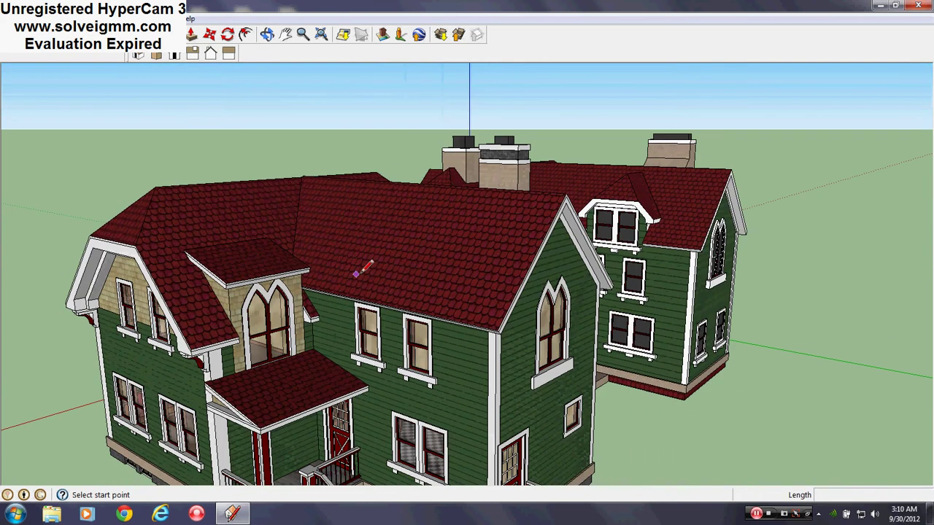
{"action": "mouse_move", "coordinate": [425, 259]}
{"action": "middle_mouse_down"}
{"action": "mouse_move", "coordinate": [694, 267]}
{"action": "mouse_move", "coordinate": [672, 151]}
{"action": "mouse_move", "coordinate": [659, 181]}
{"action": "middle_mouse_up"}
{"action": "scroll", "coordinate": [669, 228], "scroll_direction": "down", "scroll_amount": 3}
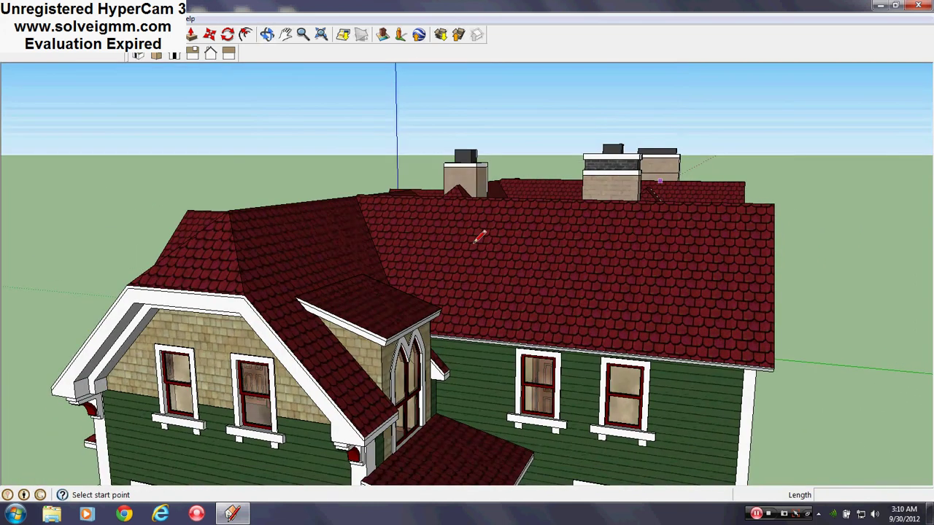
{"action": "scroll", "coordinate": [478, 237], "scroll_direction": "down", "scroll_amount": 3}
{"action": "scroll", "coordinate": [547, 370], "scroll_direction": "up", "scroll_amount": 5}
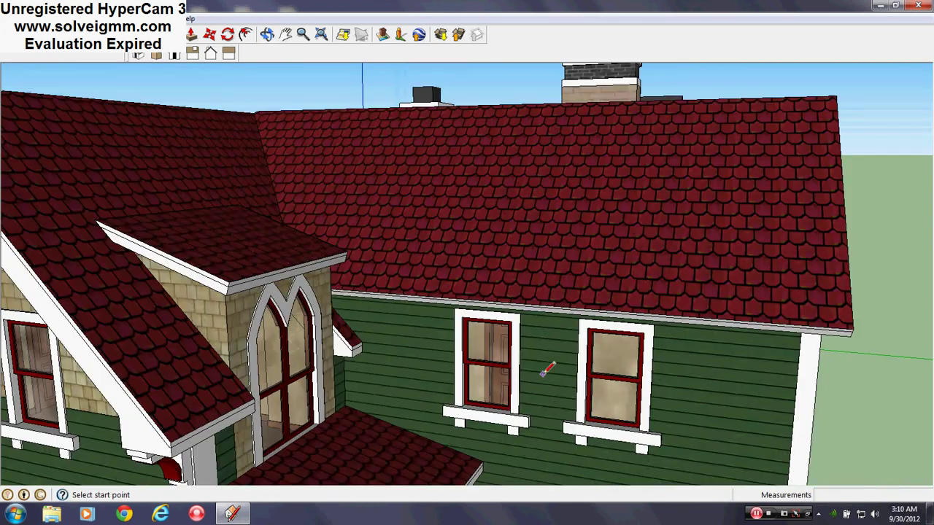
{"action": "scroll", "coordinate": [533, 375], "scroll_direction": "up", "scroll_amount": 3}
{"action": "mouse_move", "coordinate": [534, 375]}
{"action": "middle_mouse_down"}
{"action": "mouse_move", "coordinate": [559, 163]}
{"action": "mouse_move", "coordinate": [542, 407]}
{"action": "middle_mouse_up"}
{"action": "scroll", "coordinate": [539, 400], "scroll_direction": "down", "scroll_amount": 2}
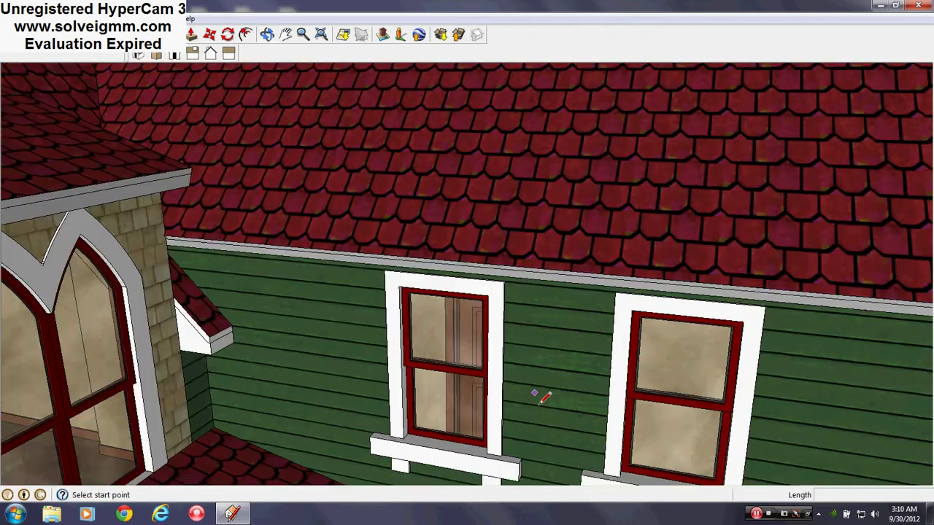
{"action": "scroll", "coordinate": [553, 387], "scroll_direction": "down", "scroll_amount": 5}
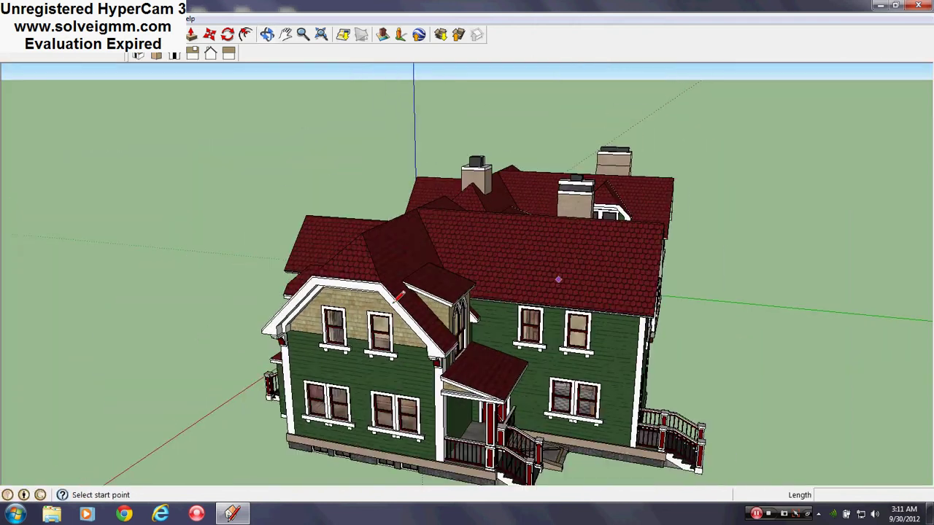
- Examine the imported house's side gable and front, and the windows on the original house's facing side wall
{"action": "mouse_move", "coordinate": [559, 277]}
{"action": "middle_mouse_down"}
{"action": "mouse_move", "coordinate": [522, 388]}
{"action": "mouse_move", "coordinate": [697, 423]}
{"action": "mouse_move", "coordinate": [811, 296]}
{"action": "mouse_move", "coordinate": [837, 250]}
{"action": "middle_mouse_up"}
{"action": "scroll", "coordinate": [474, 293], "scroll_direction": "up", "scroll_amount": 3}
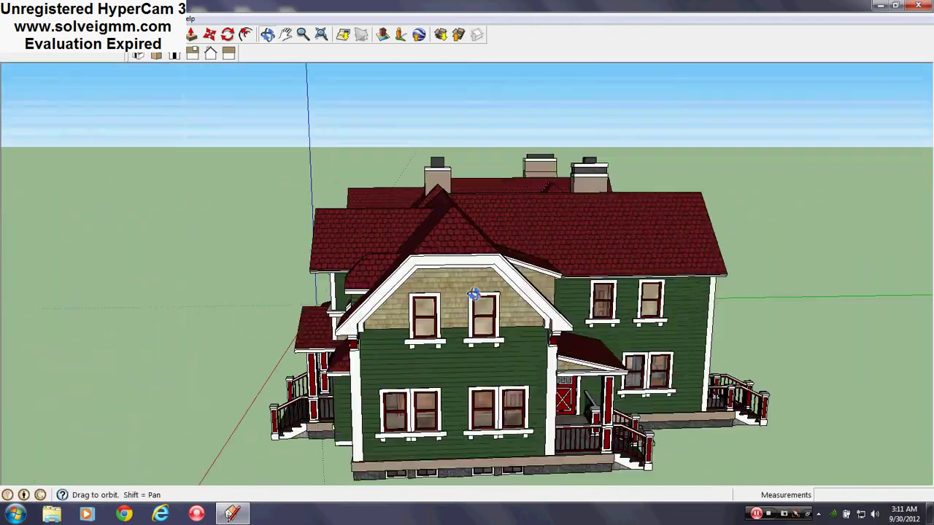
{"action": "middle_click_drag", "start_coordinate": [474, 293], "coordinate": [235, 257]}
{"action": "scroll", "coordinate": [237, 284], "scroll_direction": "up", "scroll_amount": 4}
{"action": "middle_click_drag", "start_coordinate": [235, 297], "coordinate": [187, 300]}
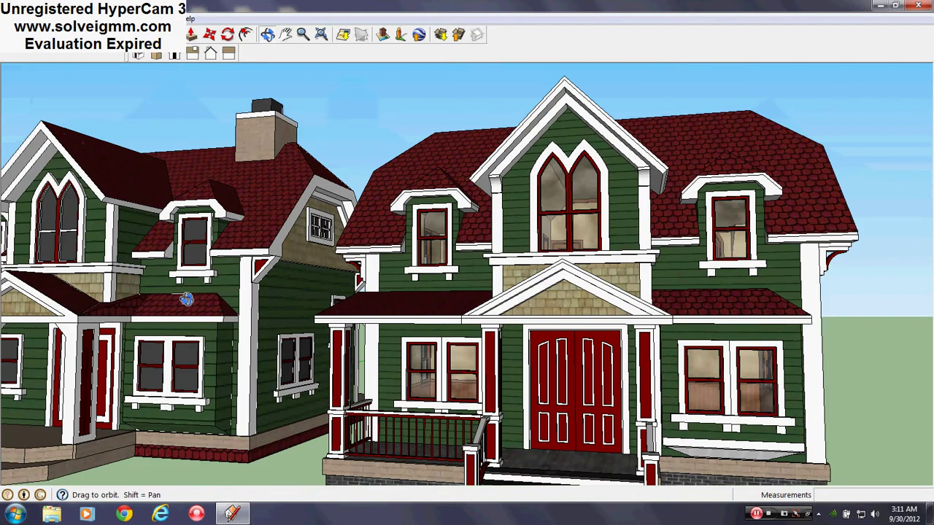
{"action": "key", "text": "l"}
{"action": "scroll", "coordinate": [349, 276], "scroll_direction": "up", "scroll_amount": 5}
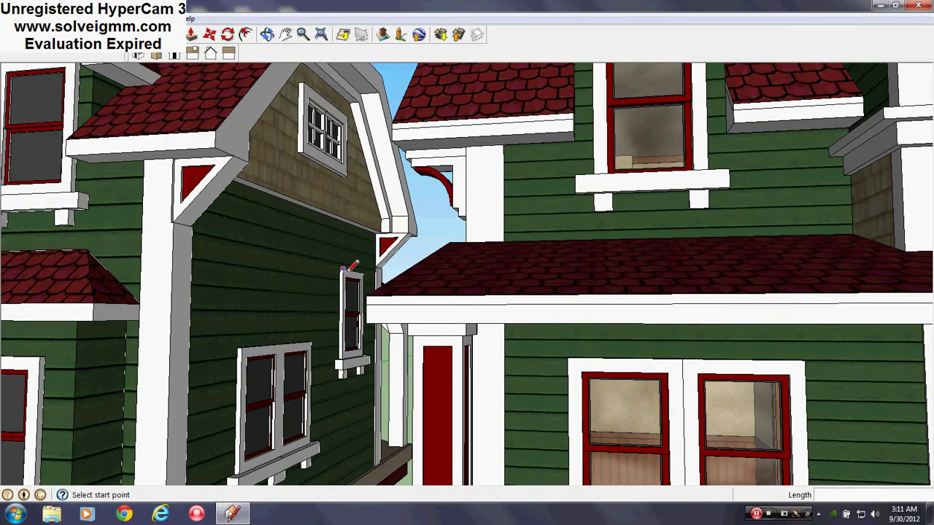
- Examine the original house's side gables, attic windows and chimneys from both ends
{"action": "middle_click_drag", "start_coordinate": [349, 271], "coordinate": [219, 436]}
{"action": "scroll", "coordinate": [429, 244], "scroll_direction": "down", "scroll_amount": 3}
{"action": "scroll", "coordinate": [213, 305], "scroll_direction": "up", "scroll_amount": 3}
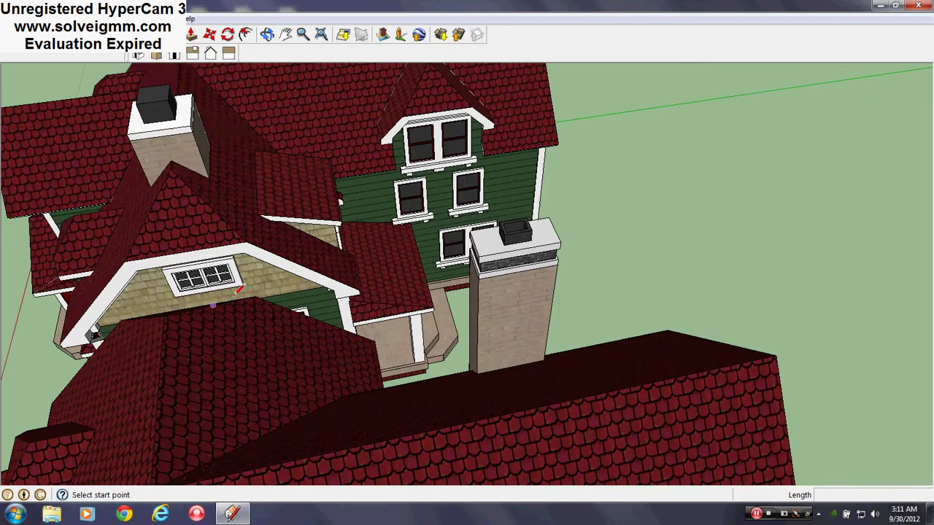
{"action": "middle_click_drag", "start_coordinate": [263, 292], "coordinate": [643, 168]}
{"action": "scroll", "coordinate": [493, 189], "scroll_direction": "down", "scroll_amount": 3}
{"action": "scroll", "coordinate": [599, 197], "scroll_direction": "down", "scroll_amount": 2}
{"action": "mouse_move", "coordinate": [577, 376]}
{"action": "middle_mouse_down"}
{"action": "mouse_move", "coordinate": [593, 293]}
{"action": "mouse_move", "coordinate": [511, 306]}
{"action": "mouse_move", "coordinate": [543, 294]}
{"action": "middle_mouse_up"}
{"action": "scroll", "coordinate": [624, 289], "scroll_direction": "up", "scroll_amount": 5}
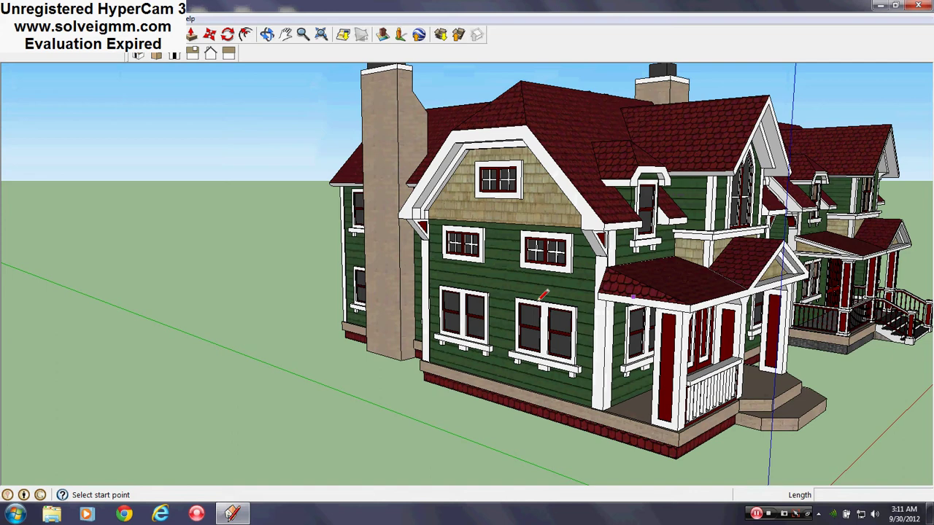
{"action": "scroll", "coordinate": [398, 276], "scroll_direction": "down", "scroll_amount": 4}
{"action": "scroll", "coordinate": [430, 273], "scroll_direction": "up", "scroll_amount": 5}
{"action": "mouse_move", "coordinate": [650, 235]}
{"action": "middle_mouse_down"}
{"action": "mouse_move", "coordinate": [684, 224]}
{"action": "mouse_move", "coordinate": [661, 222]}
{"action": "middle_mouse_up"}
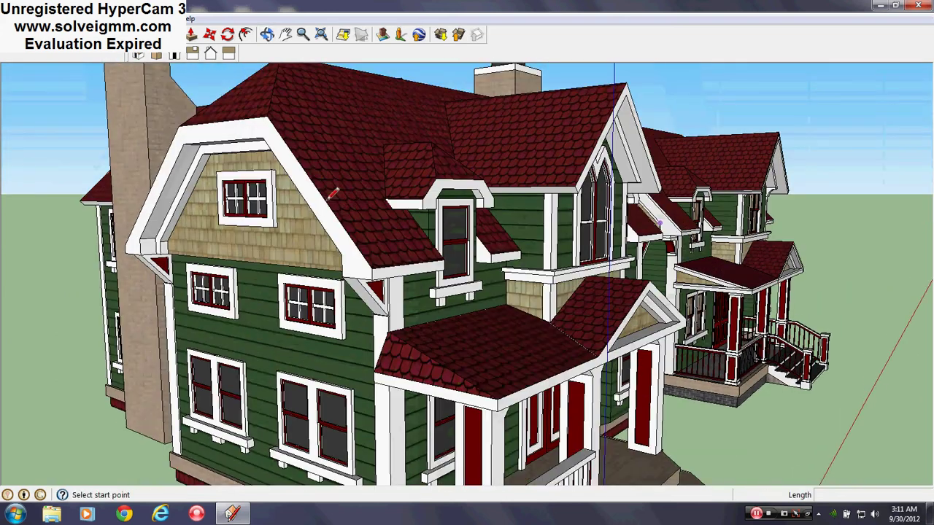
- Inspect the imported house's shingled side gable, its two upper windows and the roof trim up close
{"action": "scroll", "coordinate": [680, 177], "scroll_direction": "up", "scroll_amount": 5}
{"action": "mouse_move", "coordinate": [680, 178]}
{"action": "middle_mouse_down"}
{"action": "mouse_move", "coordinate": [619, 184]}
{"action": "mouse_move", "coordinate": [590, 209]}
{"action": "middle_mouse_up"}
{"action": "scroll", "coordinate": [427, 281], "scroll_direction": "up", "scroll_amount": 3}
{"action": "mouse_move", "coordinate": [428, 282]}
{"action": "middle_mouse_down"}
{"action": "mouse_move", "coordinate": [440, 244]}
{"action": "mouse_move", "coordinate": [613, 434]}
{"action": "mouse_move", "coordinate": [640, 440]}
{"action": "middle_mouse_up"}
{"action": "key", "text": "l"}
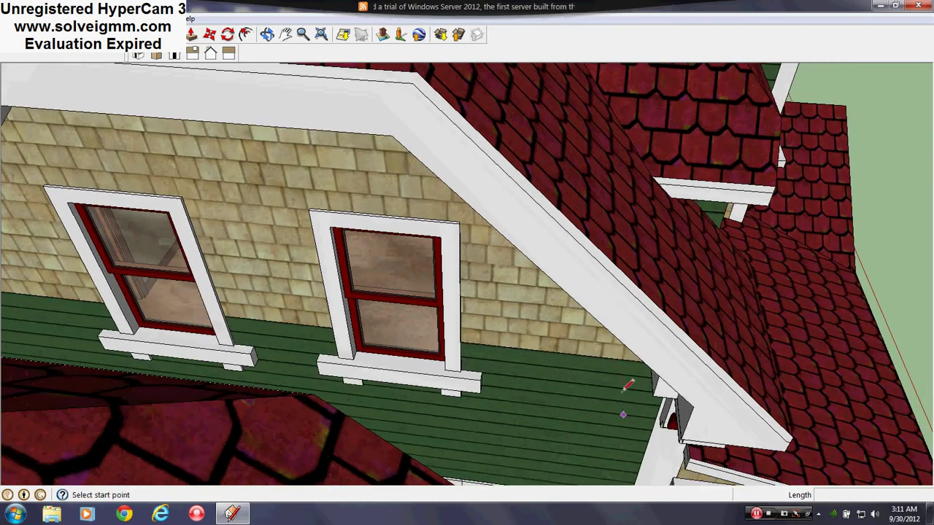
{"action": "mouse_move", "coordinate": [391, 284]}
{"action": "middle_mouse_down"}
{"action": "mouse_move", "coordinate": [374, 307]}
{"action": "mouse_move", "coordinate": [263, 141]}
{"action": "mouse_move", "coordinate": [307, 152]}
{"action": "mouse_move", "coordinate": [269, 313]}
{"action": "middle_mouse_up"}
- Compare the two complete houses from the front, including their arched windows, entrances and porches
{"action": "scroll", "coordinate": [467, 196], "scroll_direction": "down", "scroll_amount": 10}
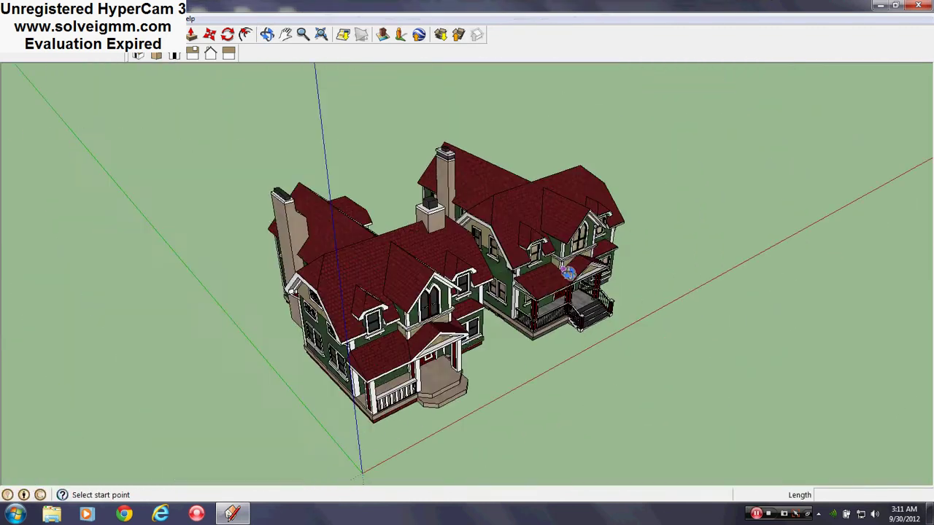
{"action": "middle_click_drag", "start_coordinate": [568, 273], "coordinate": [603, 202]}
{"action": "scroll", "coordinate": [329, 288], "scroll_direction": "up", "scroll_amount": 6}
{"action": "mouse_move", "coordinate": [329, 288]}
{"action": "middle_mouse_down"}
{"action": "mouse_move", "coordinate": [387, 229]}
{"action": "mouse_move", "coordinate": [113, 189]}
{"action": "middle_mouse_up"}
{"action": "scroll", "coordinate": [317, 303], "scroll_direction": "down", "scroll_amount": 4}
{"action": "scroll", "coordinate": [839, 219], "scroll_direction": "up", "scroll_amount": 3}
{"action": "middle_click_drag", "start_coordinate": [723, 273], "coordinate": [682, 255]}
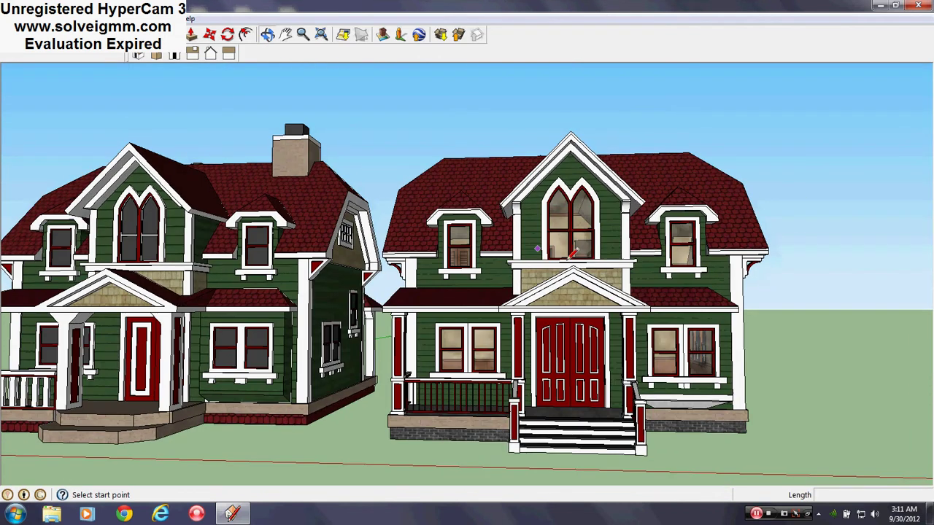
{"action": "scroll", "coordinate": [503, 256], "scroll_direction": "down", "scroll_amount": 3}
{"action": "scroll", "coordinate": [274, 280], "scroll_direction": "up", "scroll_amount": 2}
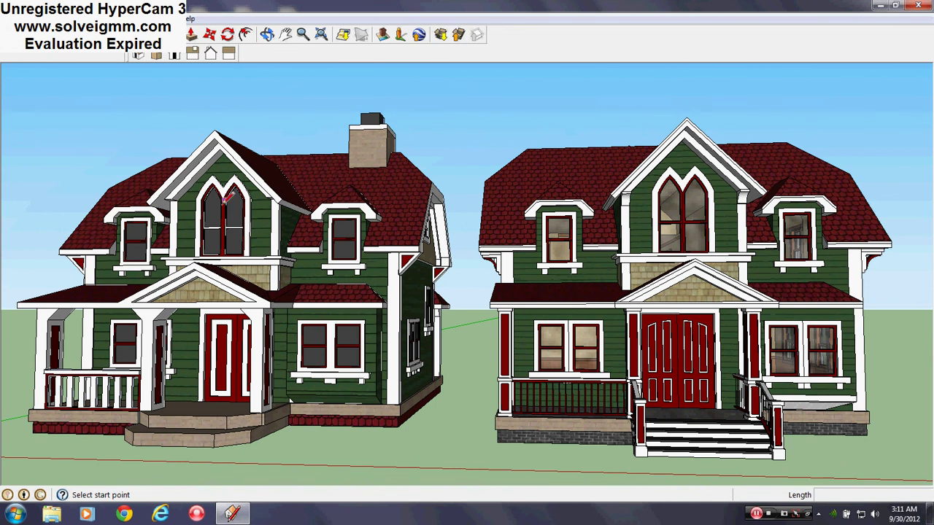
- Inspect the imported house's upstairs hallway and staircase through the arched front window and review its exterior
{"action": "scroll", "coordinate": [676, 225], "scroll_direction": "up", "scroll_amount": 10}
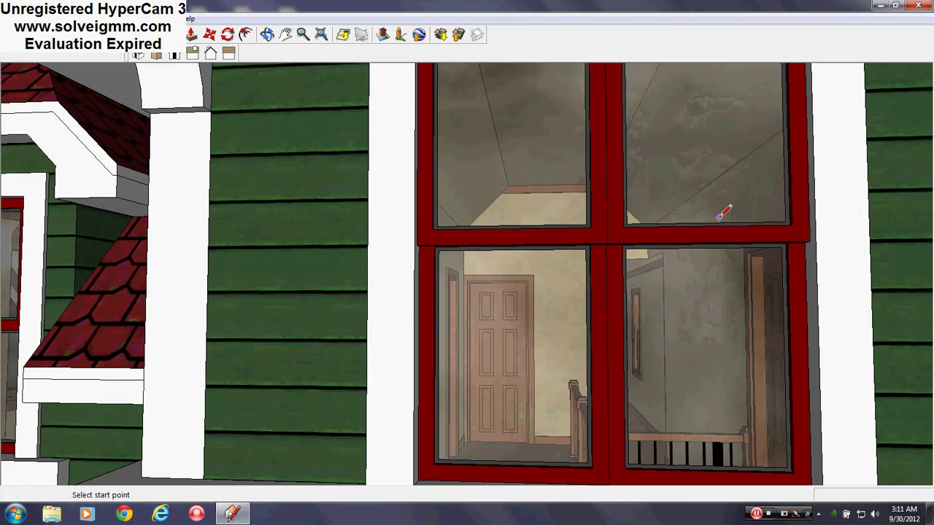
{"action": "middle_click_drag", "start_coordinate": [725, 208], "coordinate": [634, 325]}
{"action": "scroll", "coordinate": [746, 150], "scroll_direction": "up", "scroll_amount": 8}
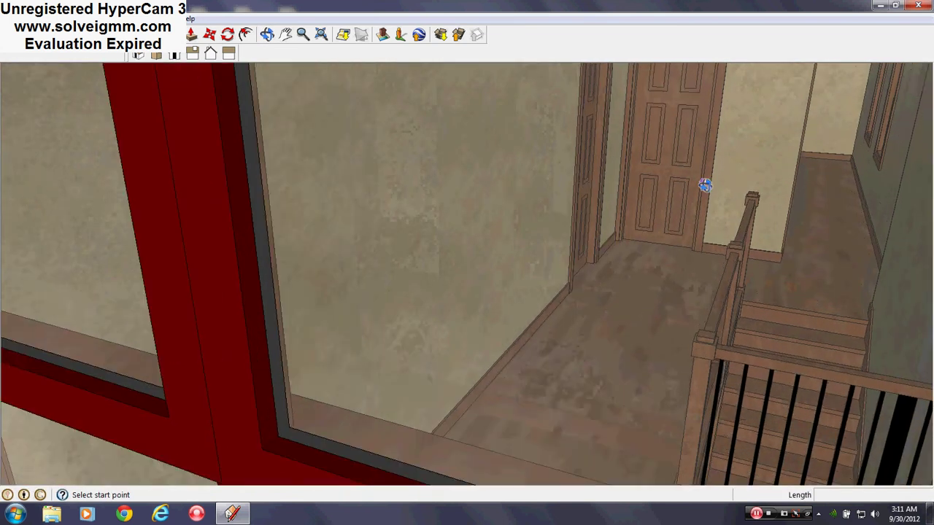
{"action": "mouse_move", "coordinate": [705, 185]}
{"action": "middle_mouse_down"}
{"action": "mouse_move", "coordinate": [777, 193]}
{"action": "mouse_move", "coordinate": [843, 55]}
{"action": "middle_mouse_up"}
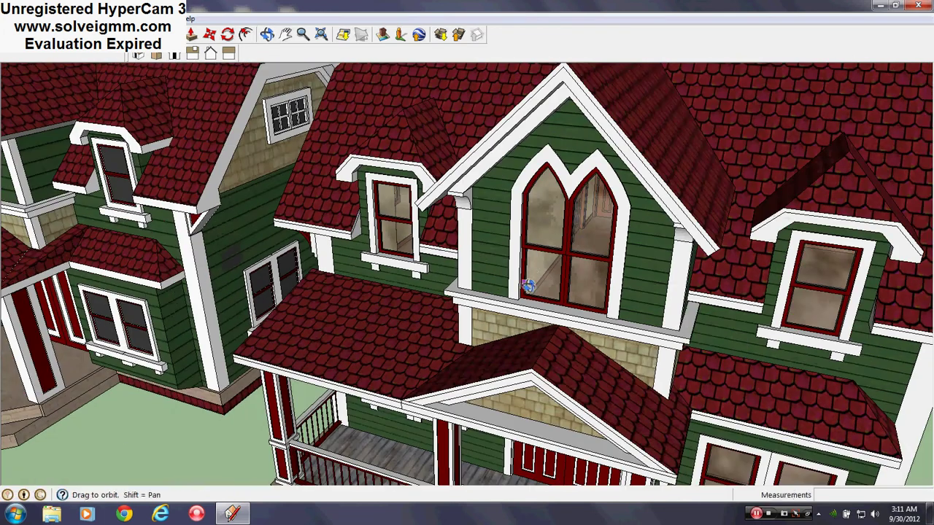
{"action": "middle_click_drag", "start_coordinate": [528, 286], "coordinate": [642, 187]}
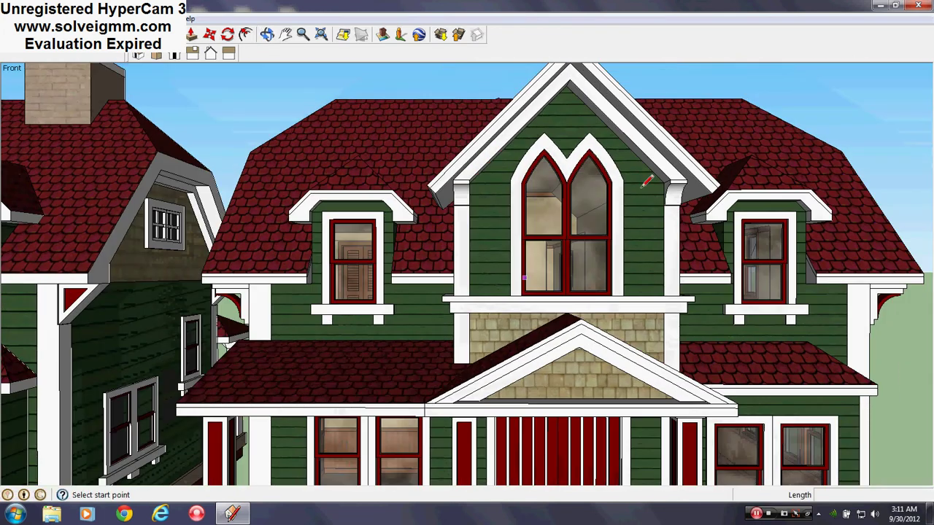
{"action": "middle_click_drag", "start_coordinate": [531, 326], "coordinate": [479, 320]}
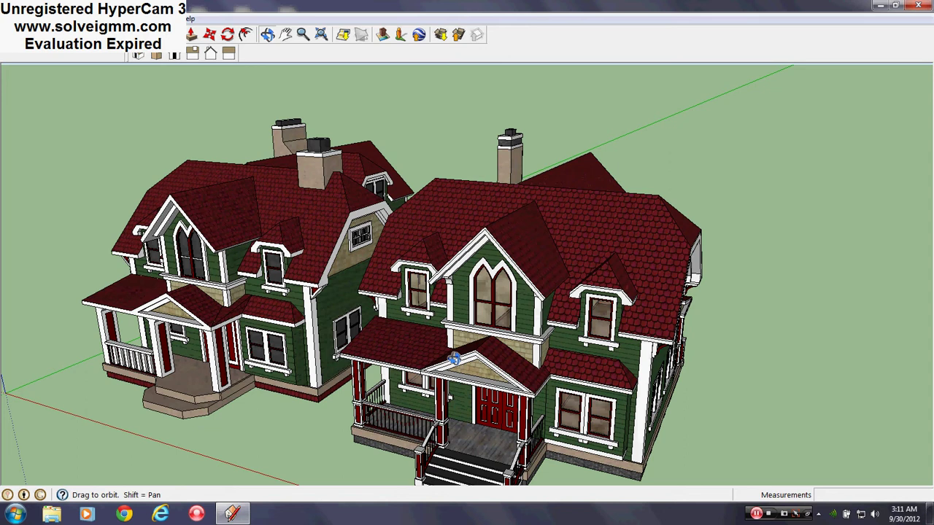
{"action": "middle_click_drag", "start_coordinate": [454, 357], "coordinate": [543, 334]}
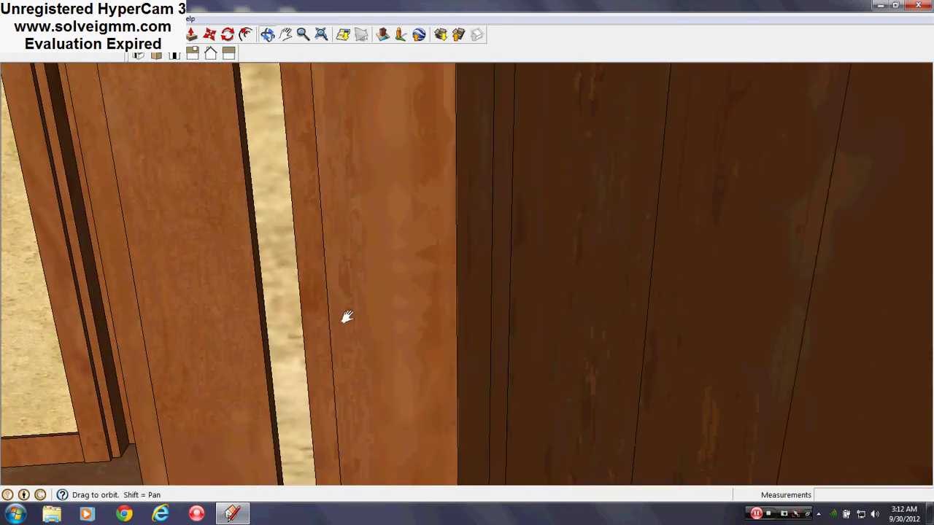
- Look into the kitchen interior, with its granite counters, range and cabinets
{"action": "middle_click_drag", "start_coordinate": [347, 316], "coordinate": [173, 331], "text": "shift"}
{"action": "middle_click_drag", "start_coordinate": [768, 266], "coordinate": [372, 384], "text": "shift"}
{"action": "middle_click_drag", "start_coordinate": [398, 318], "coordinate": [438, 314]}
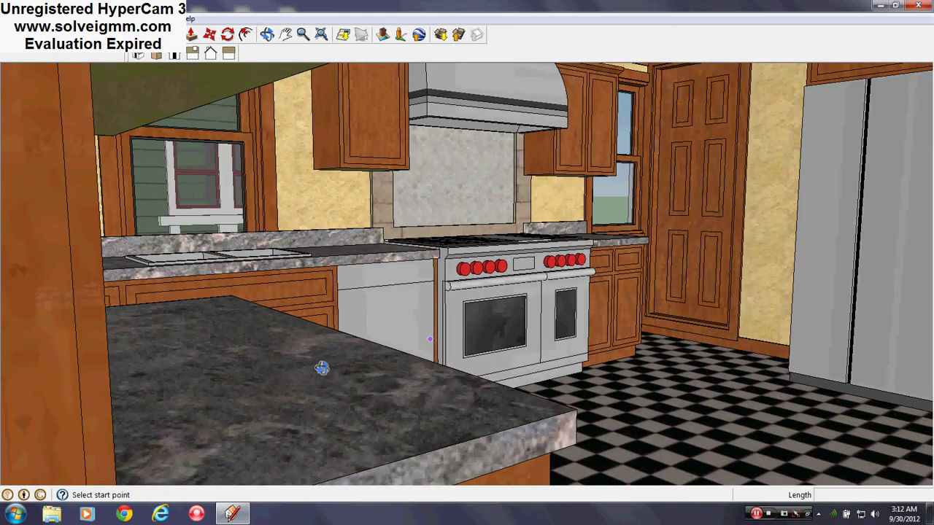
- Examine the kitchen's range, hood, refrigerator, sink counter and wall cabinets from several angles
{"action": "mouse_move", "coordinate": [321, 367]}
{"action": "middle_mouse_down", "text": "shift"}
{"action": "mouse_move", "coordinate": [270, 396]}
{"action": "mouse_move", "coordinate": [338, 343]}
{"action": "mouse_move", "coordinate": [380, 331]}
{"action": "middle_mouse_up", "text": "shift"}
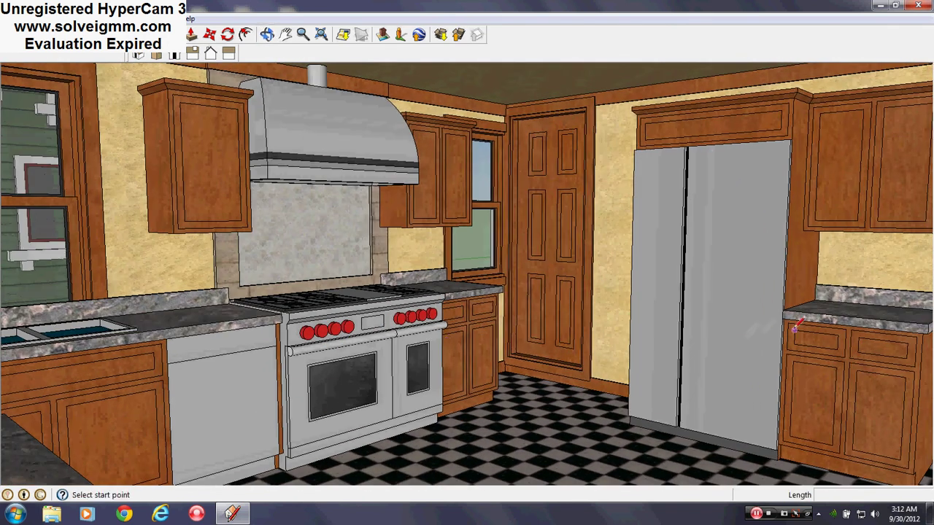
{"action": "middle_click_drag", "start_coordinate": [791, 330], "coordinate": [726, 353]}
{"action": "scroll", "coordinate": [726, 353], "scroll_direction": "up", "scroll_amount": 4}
{"action": "scroll", "coordinate": [496, 277], "scroll_direction": "up", "scroll_amount": 3}
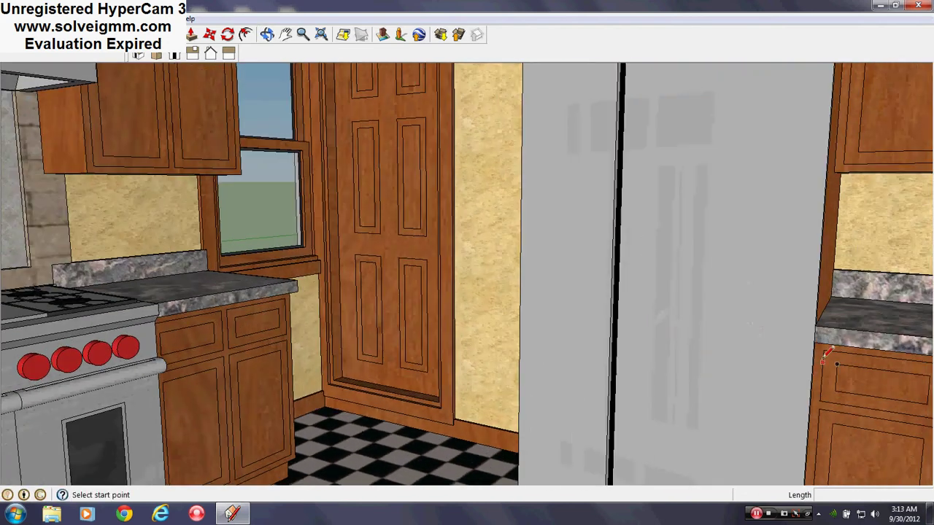
{"action": "mouse_move", "coordinate": [823, 358]}
{"action": "middle_mouse_down"}
{"action": "mouse_move", "coordinate": [583, 365]}
{"action": "mouse_move", "coordinate": [646, 365]}
{"action": "middle_mouse_up"}
{"action": "middle_click_drag", "start_coordinate": [314, 257], "coordinate": [420, 310], "text": "shift"}
{"action": "middle_click_drag", "start_coordinate": [620, 357], "coordinate": [529, 326], "text": "shift"}
{"action": "scroll", "coordinate": [527, 327], "scroll_direction": "down", "scroll_amount": 4}
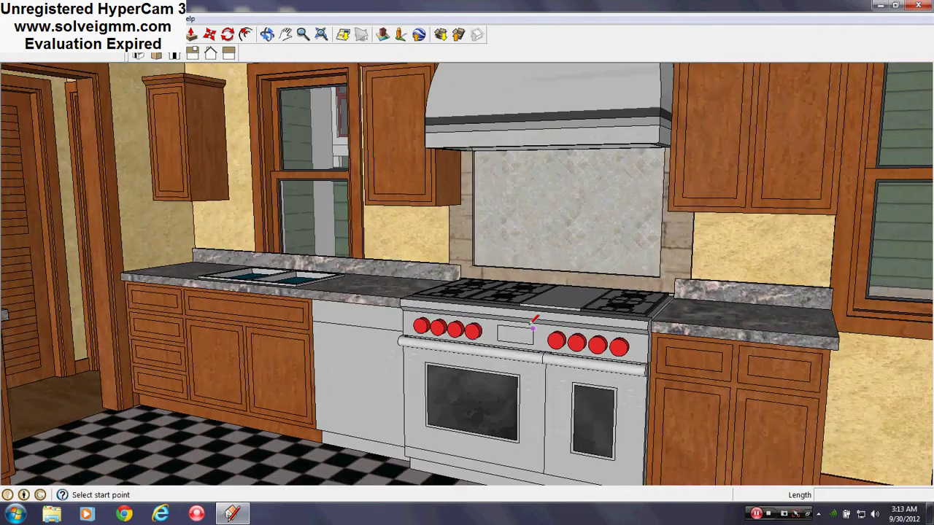
{"action": "scroll", "coordinate": [557, 203], "scroll_direction": "up", "scroll_amount": 3}
{"action": "mouse_move", "coordinate": [556, 203]}
{"action": "middle_mouse_down", "text": "shift"}
{"action": "mouse_move", "coordinate": [557, 260]}
{"action": "mouse_move", "coordinate": [578, 325]}
{"action": "mouse_move", "coordinate": [582, 253]}
{"action": "middle_mouse_up", "text": "shift"}
{"action": "scroll", "coordinate": [573, 320], "scroll_direction": "down", "scroll_amount": 1}
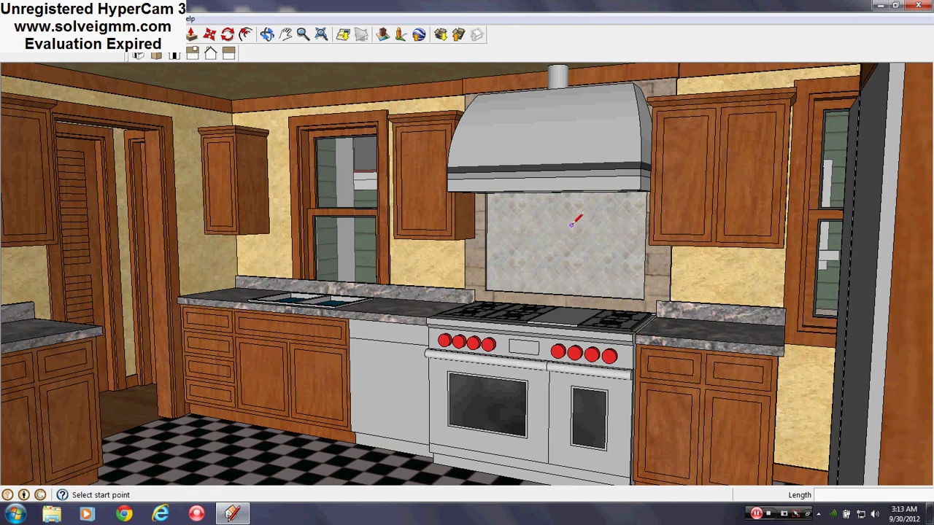
- Look around the rest of the kitchen, including the freestanding counter, glazed exterior doors and checkered floor
{"action": "scroll", "coordinate": [546, 286], "scroll_direction": "up", "scroll_amount": 5}
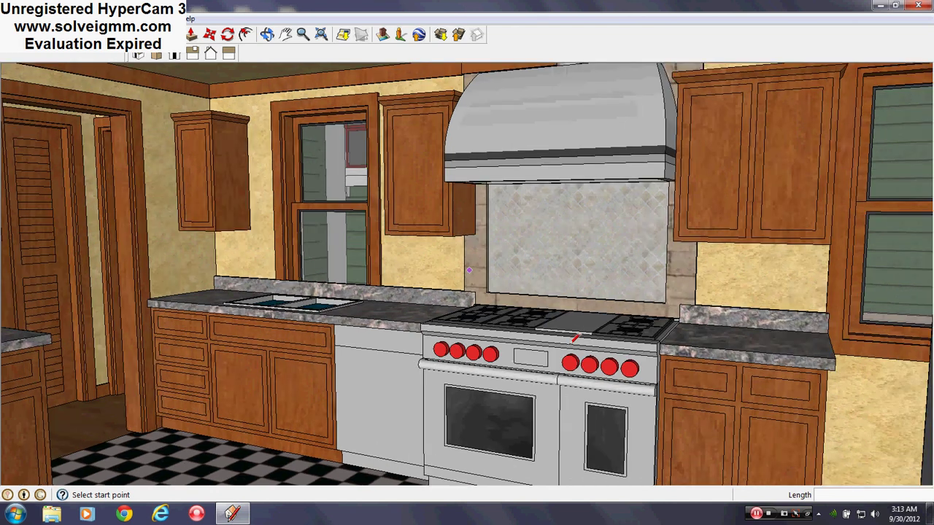
{"action": "mouse_move", "coordinate": [577, 303]}
{"action": "middle_mouse_down"}
{"action": "mouse_move", "coordinate": [605, 331]}
{"action": "mouse_move", "coordinate": [605, 319]}
{"action": "mouse_move", "coordinate": [591, 318]}
{"action": "mouse_move", "coordinate": [551, 326]}
{"action": "mouse_move", "coordinate": [642, 358]}
{"action": "mouse_move", "coordinate": [678, 344]}
{"action": "mouse_move", "coordinate": [620, 321]}
{"action": "middle_mouse_up"}
{"action": "scroll", "coordinate": [604, 319], "scroll_direction": "down", "scroll_amount": 3}
{"action": "scroll", "coordinate": [396, 275], "scroll_direction": "up", "scroll_amount": 1}
{"action": "middle_click_drag", "start_coordinate": [728, 312], "coordinate": [590, 282]}
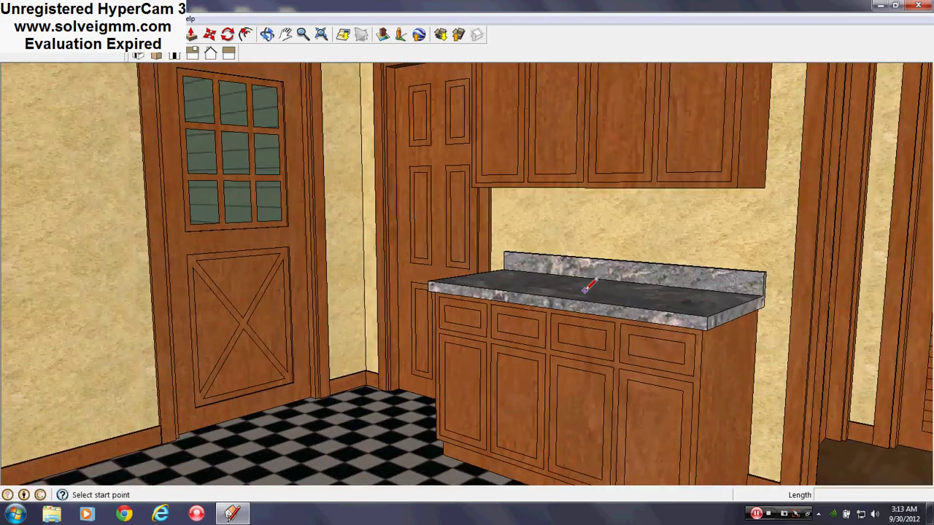
{"action": "scroll", "coordinate": [588, 282], "scroll_direction": "up", "scroll_amount": 2}
{"action": "mouse_move", "coordinate": [513, 304]}
{"action": "middle_mouse_down"}
{"action": "mouse_move", "coordinate": [346, 356]}
{"action": "mouse_move", "coordinate": [691, 341]}
{"action": "mouse_move", "coordinate": [503, 340]}
{"action": "middle_mouse_up"}
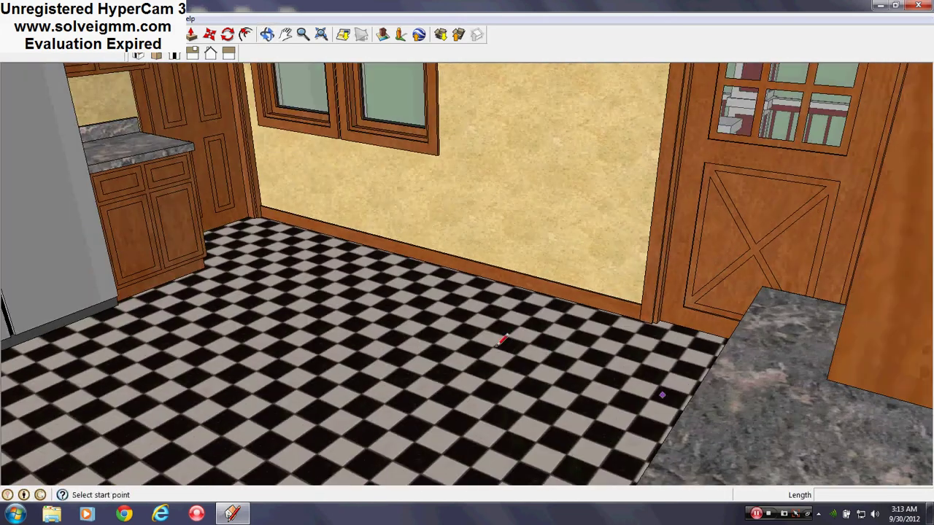
{"action": "mouse_move", "coordinate": [355, 329]}
{"action": "middle_mouse_down"}
{"action": "mouse_move", "coordinate": [528, 299]}
{"action": "mouse_move", "coordinate": [577, 310]}
{"action": "middle_mouse_up"}
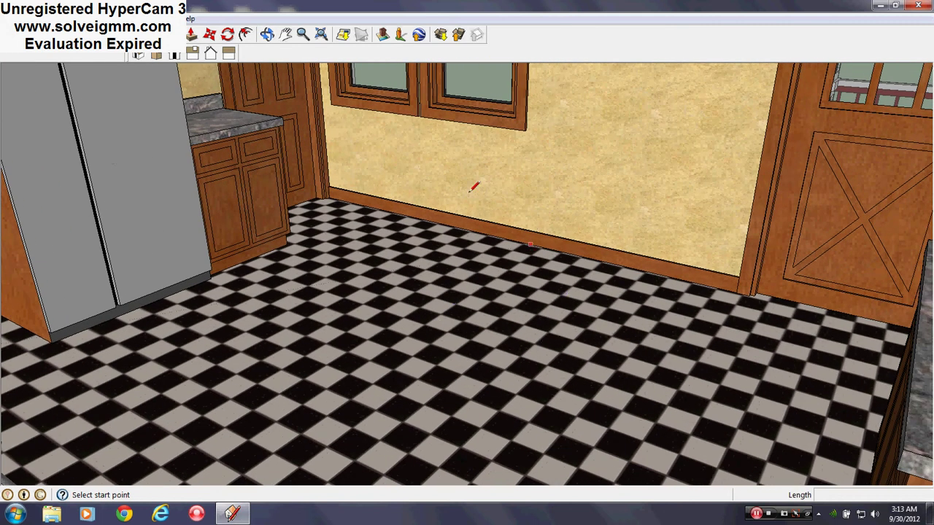
{"action": "mouse_move", "coordinate": [480, 167]}
{"action": "middle_mouse_down"}
{"action": "mouse_move", "coordinate": [486, 110]}
{"action": "mouse_move", "coordinate": [791, 307]}
{"action": "mouse_move", "coordinate": [607, 249]}
{"action": "middle_mouse_up"}
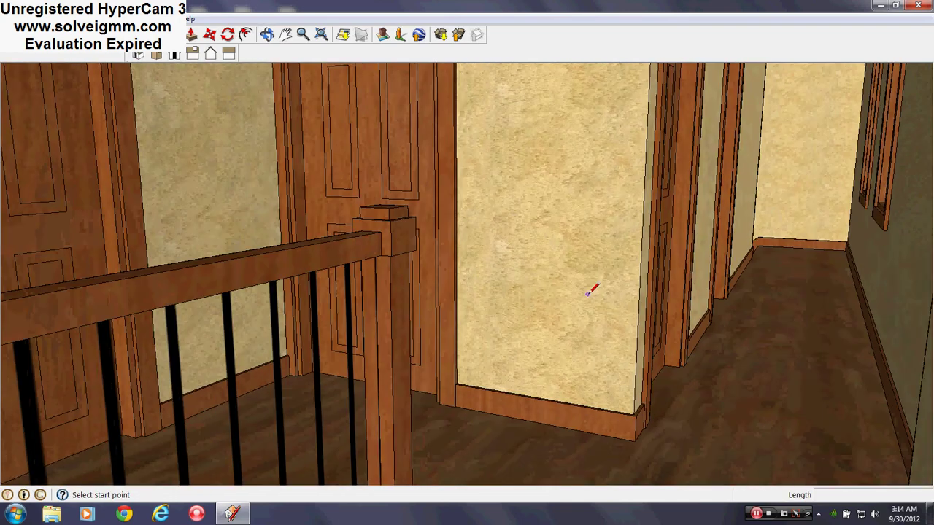
- Inspect the upstairs hallway's sloped ceiling and the double pointed-arch window above the stair railing
{"action": "middle_click_drag", "start_coordinate": [546, 231], "coordinate": [573, 409], "text": "shift"}
{"action": "mouse_move", "coordinate": [576, 342]}
{"action": "middle_mouse_down"}
{"action": "mouse_move", "coordinate": [579, 334]}
{"action": "mouse_move", "coordinate": [539, 362]}
{"action": "middle_mouse_up"}
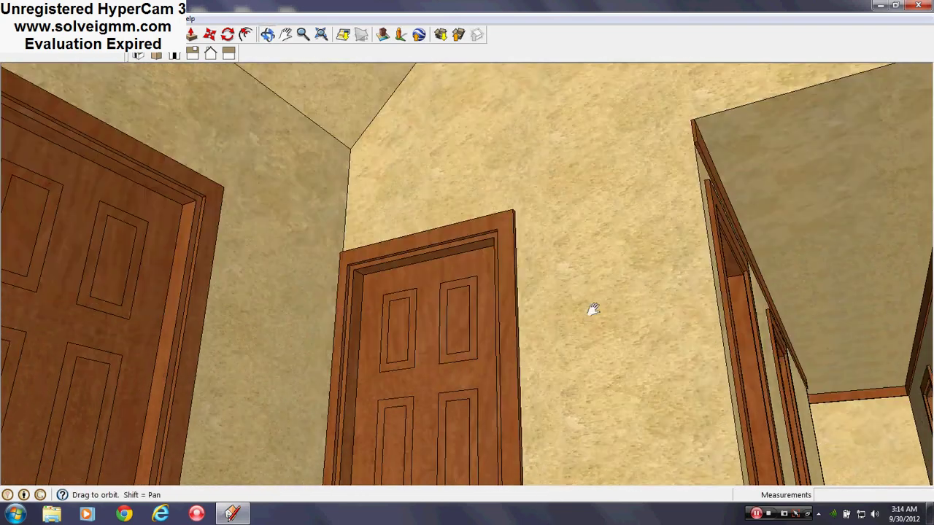
{"action": "middle_click_drag", "start_coordinate": [593, 309], "coordinate": [491, 316], "text": "shift"}
{"action": "middle_click_drag", "start_coordinate": [178, 283], "coordinate": [169, 282]}
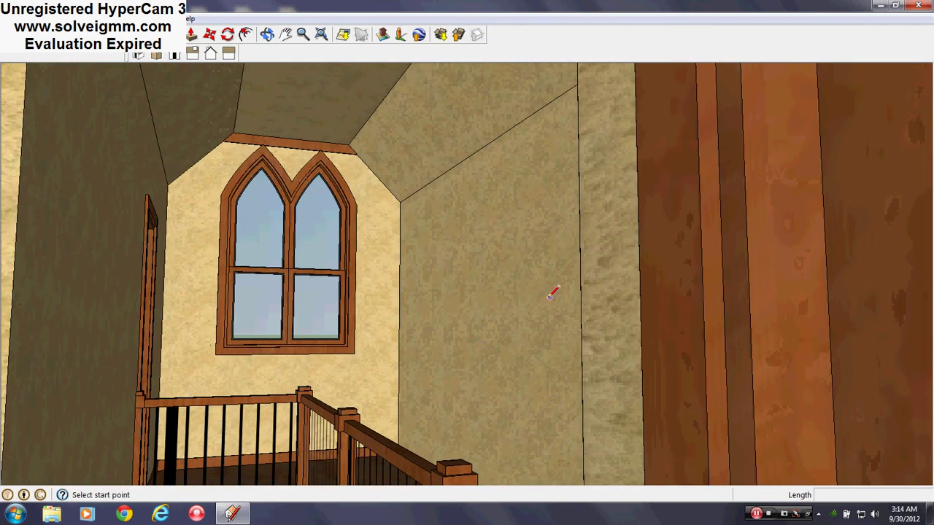
{"action": "middle_click_drag", "start_coordinate": [476, 288], "coordinate": [430, 326]}
{"action": "scroll", "coordinate": [511, 272], "scroll_direction": "up", "scroll_amount": 3}
{"action": "scroll", "coordinate": [213, 187], "scroll_direction": "up", "scroll_amount": 4}
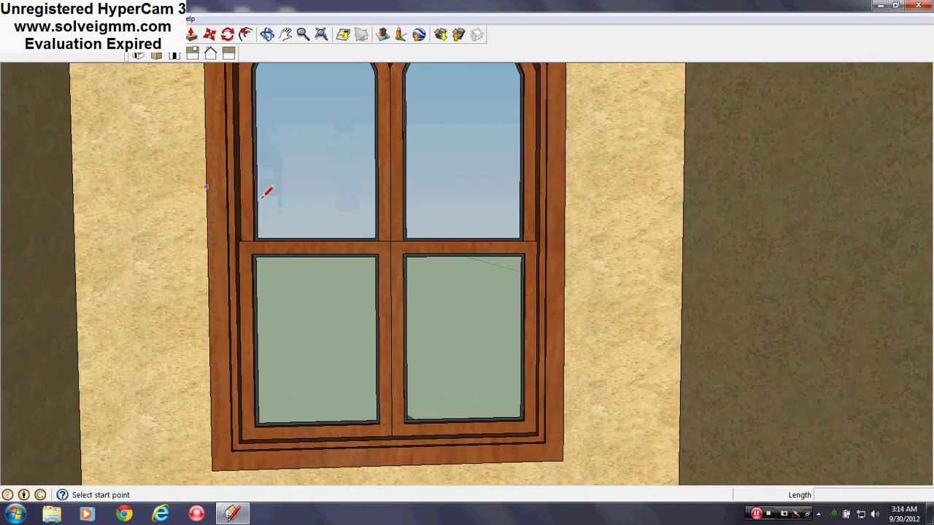
{"action": "scroll", "coordinate": [427, 244], "scroll_direction": "down", "scroll_amount": 6}
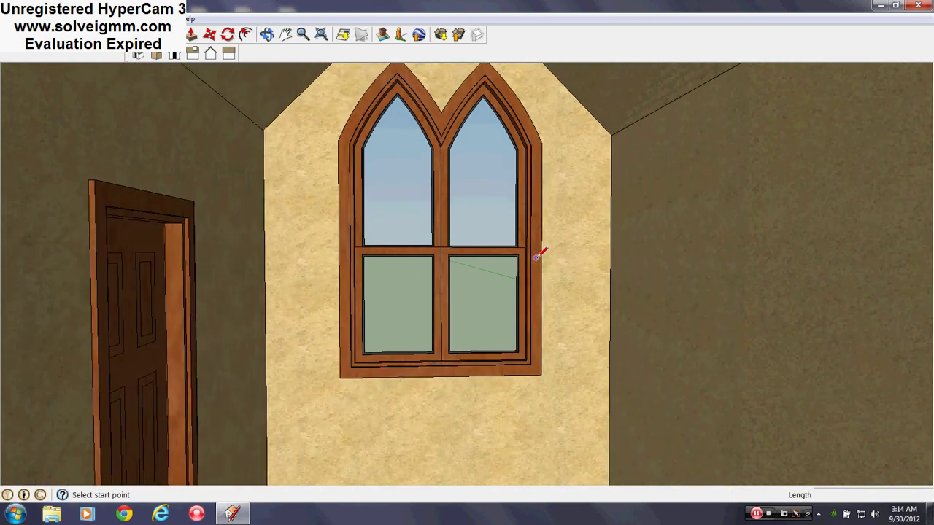
{"action": "middle_click_drag", "start_coordinate": [535, 263], "coordinate": [614, 311]}
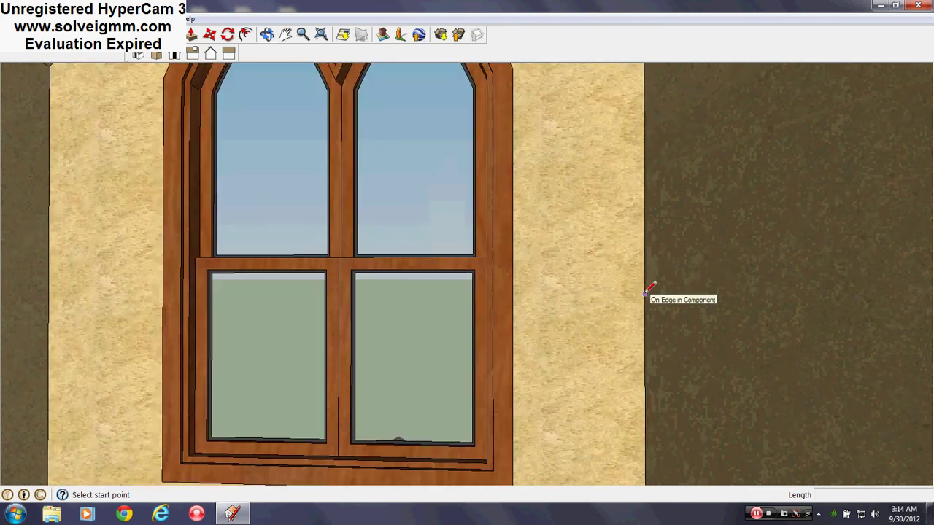
{"action": "scroll", "coordinate": [500, 302], "scroll_direction": "up", "scroll_amount": 3}
- Look along the upstairs hallway past the panelled doors and railing into the narrow rear corridor
{"action": "middle_click_drag", "start_coordinate": [500, 302], "coordinate": [840, 381]}
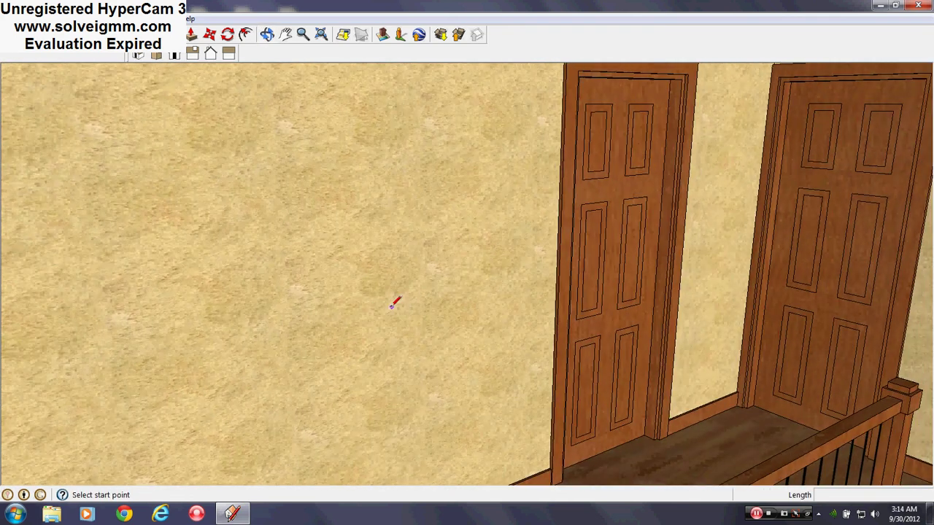
{"action": "middle_click_drag", "start_coordinate": [392, 306], "coordinate": [379, 256]}
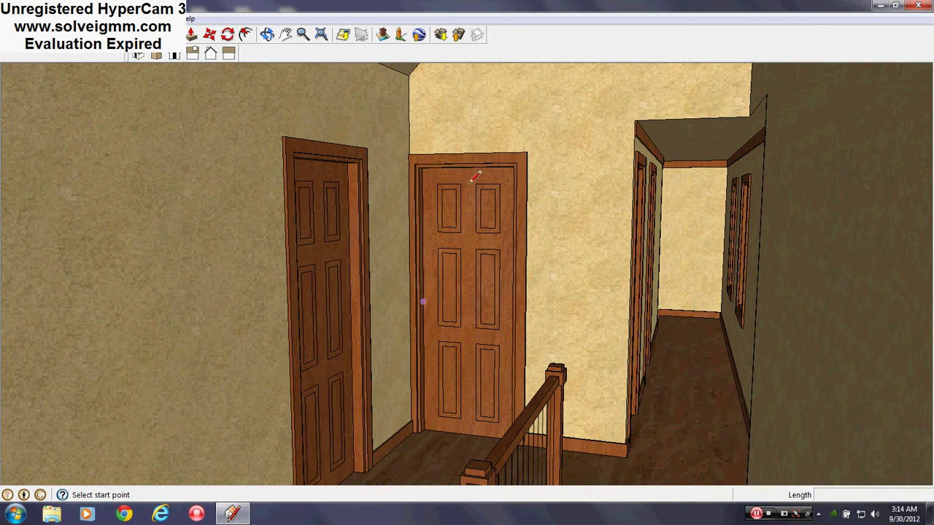
{"action": "scroll", "coordinate": [551, 294], "scroll_direction": "up", "scroll_amount": 4}
{"action": "middle_click_drag", "start_coordinate": [553, 294], "coordinate": [533, 305]}
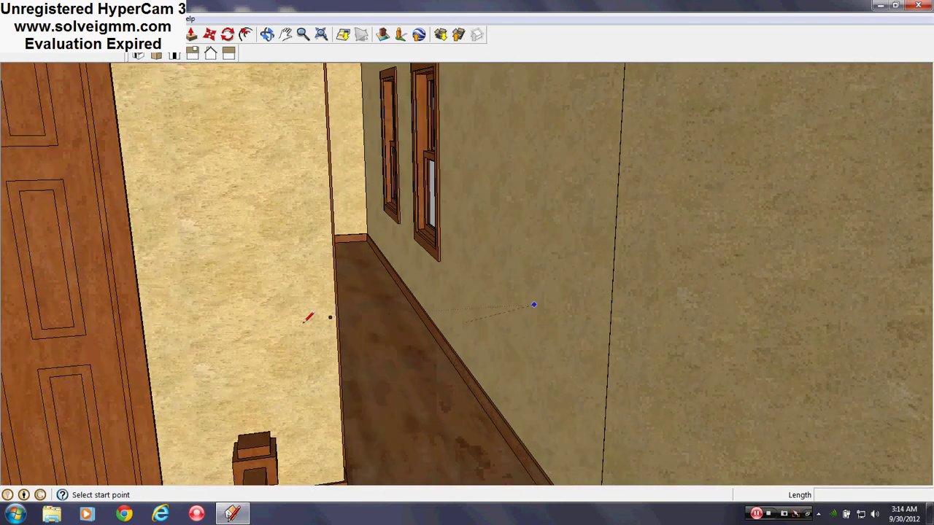
{"action": "scroll", "coordinate": [241, 325], "scroll_direction": "up", "scroll_amount": 1}
{"action": "middle_click_drag", "start_coordinate": [243, 321], "coordinate": [590, 343]}
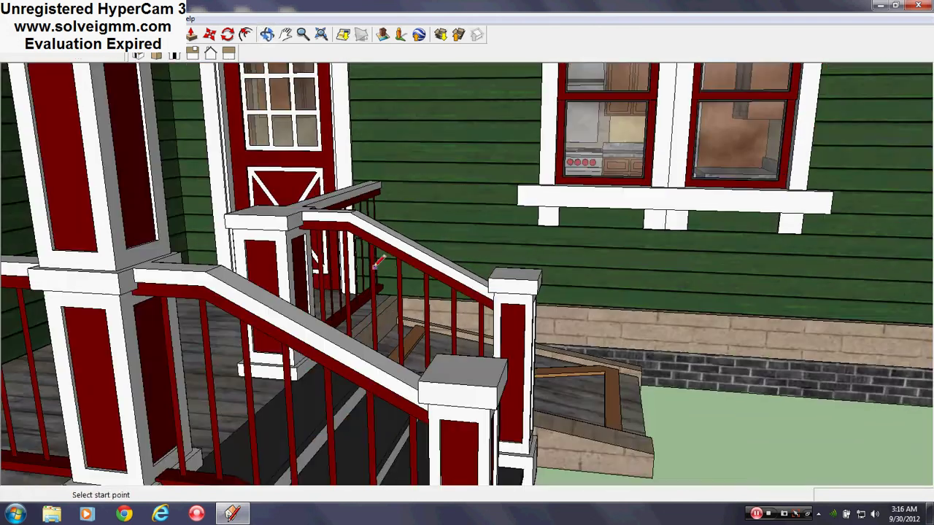
- Inspect the side porch stairs, the sloped cellar hatch and the glazed rear entrance door from outside
{"action": "scroll", "coordinate": [458, 311], "scroll_direction": "up", "scroll_amount": 3}
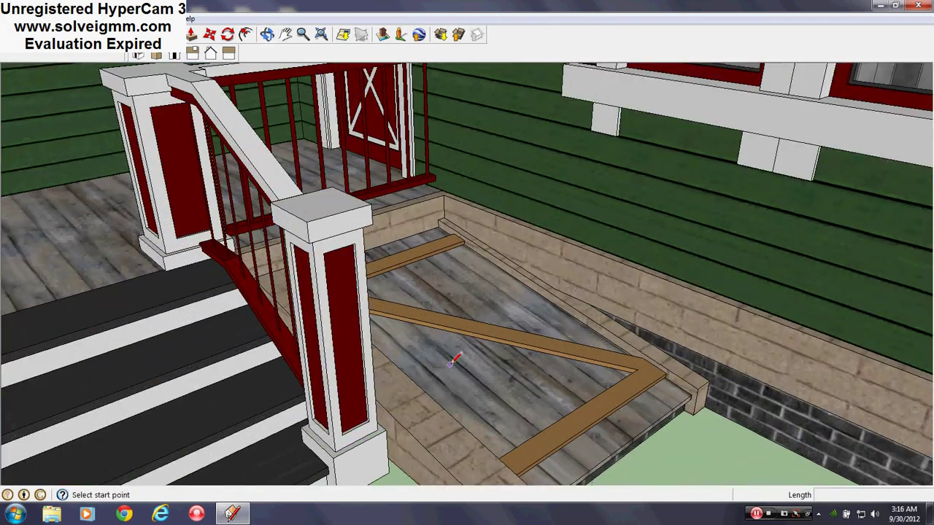
{"action": "scroll", "coordinate": [453, 361], "scroll_direction": "down", "scroll_amount": 8}
{"action": "mouse_move", "coordinate": [459, 364]}
{"action": "middle_mouse_down"}
{"action": "mouse_move", "coordinate": [411, 323]}
{"action": "mouse_move", "coordinate": [631, 281]}
{"action": "middle_mouse_up"}
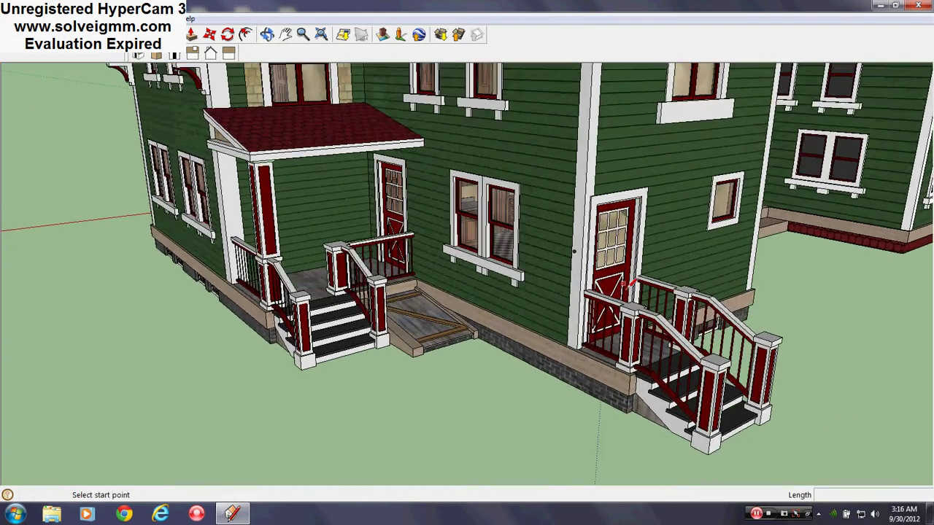
{"action": "scroll", "coordinate": [632, 282], "scroll_direction": "up", "scroll_amount": 10}
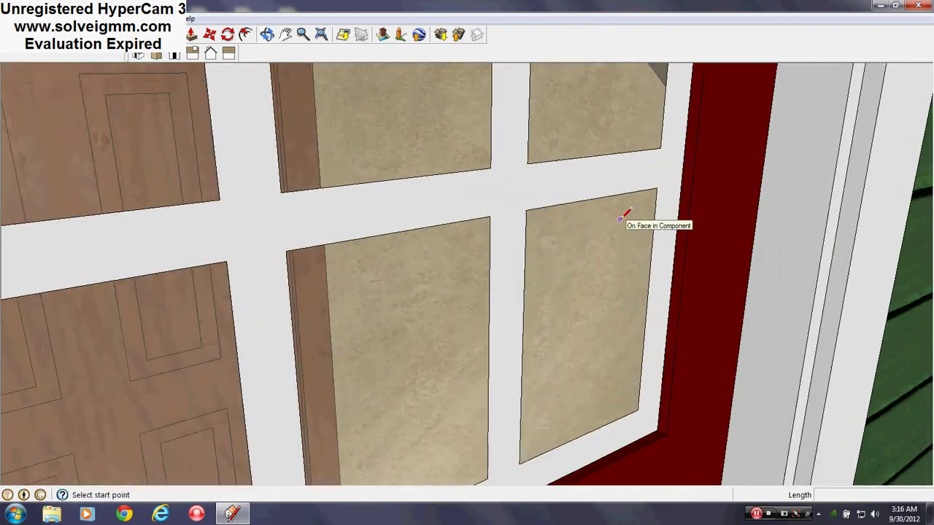
{"action": "mouse_move", "coordinate": [625, 208]}
{"action": "middle_mouse_down"}
{"action": "mouse_move", "coordinate": [612, 341]}
{"action": "mouse_move", "coordinate": [719, 377]}
{"action": "mouse_move", "coordinate": [642, 327]}
{"action": "mouse_move", "coordinate": [613, 333]}
{"action": "mouse_move", "coordinate": [597, 353]}
{"action": "mouse_move", "coordinate": [818, 387]}
{"action": "mouse_move", "coordinate": [913, 265]}
{"action": "mouse_move", "coordinate": [837, 369]}
{"action": "mouse_move", "coordinate": [580, 309]}
{"action": "mouse_move", "coordinate": [519, 430]}
{"action": "middle_mouse_up"}
{"action": "scroll", "coordinate": [577, 311], "scroll_direction": "down", "scroll_amount": 10}
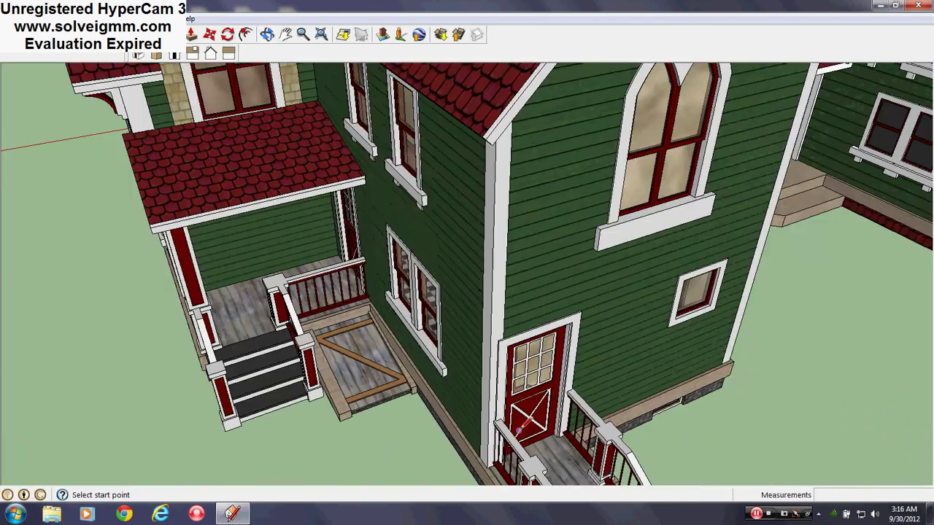
- Examine the rear facade with its arched window, small square window, entrance stairs and basement window
{"action": "mouse_move", "coordinate": [609, 420]}
{"action": "middle_mouse_down"}
{"action": "mouse_move", "coordinate": [523, 355]}
{"action": "mouse_move", "coordinate": [427, 327]}
{"action": "mouse_move", "coordinate": [488, 317]}
{"action": "mouse_move", "coordinate": [345, 258]}
{"action": "mouse_move", "coordinate": [281, 258]}
{"action": "middle_mouse_up"}
{"action": "scroll", "coordinate": [426, 326], "scroll_direction": "down", "scroll_amount": 2}
{"action": "scroll", "coordinate": [426, 326], "scroll_direction": "up", "scroll_amount": 1}
{"action": "scroll", "coordinate": [450, 309], "scroll_direction": "up", "scroll_amount": 1}
{"action": "scroll", "coordinate": [448, 310], "scroll_direction": "down", "scroll_amount": 5}
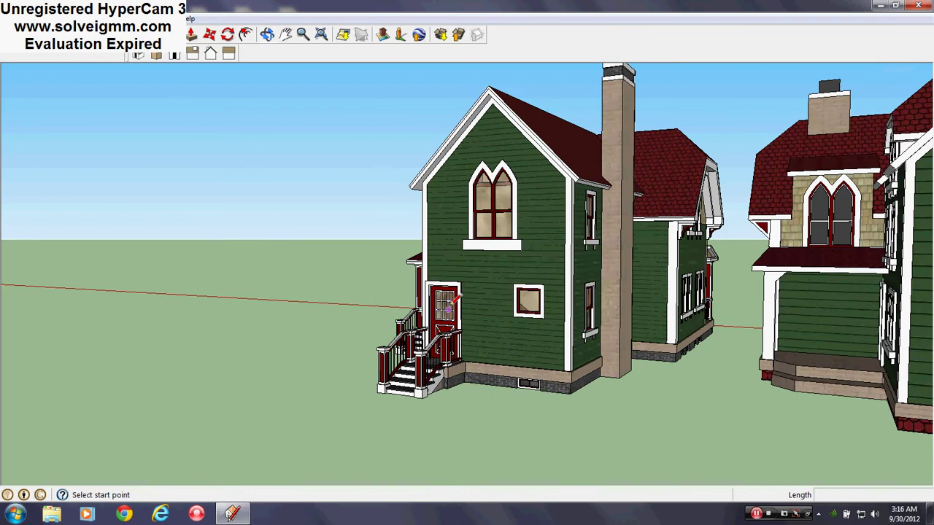
{"action": "scroll", "coordinate": [448, 310], "scroll_direction": "down", "scroll_amount": 2}
{"action": "scroll", "coordinate": [804, 372], "scroll_direction": "up", "scroll_amount": 4}
{"action": "scroll", "coordinate": [295, 340], "scroll_direction": "up", "scroll_amount": 4}
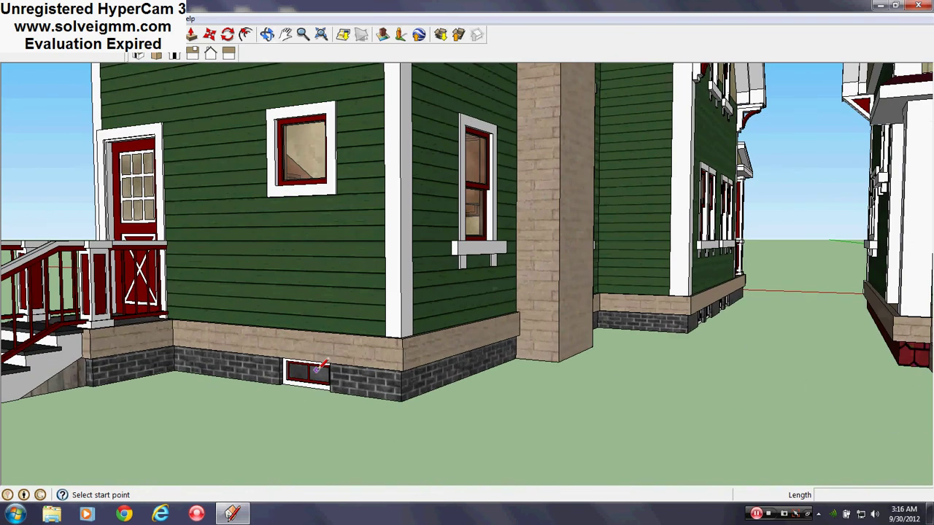
- Compare the rear facades of the two houses, including their foundations, chimneys and basement windows
{"action": "scroll", "coordinate": [294, 364], "scroll_direction": "down", "scroll_amount": 7}
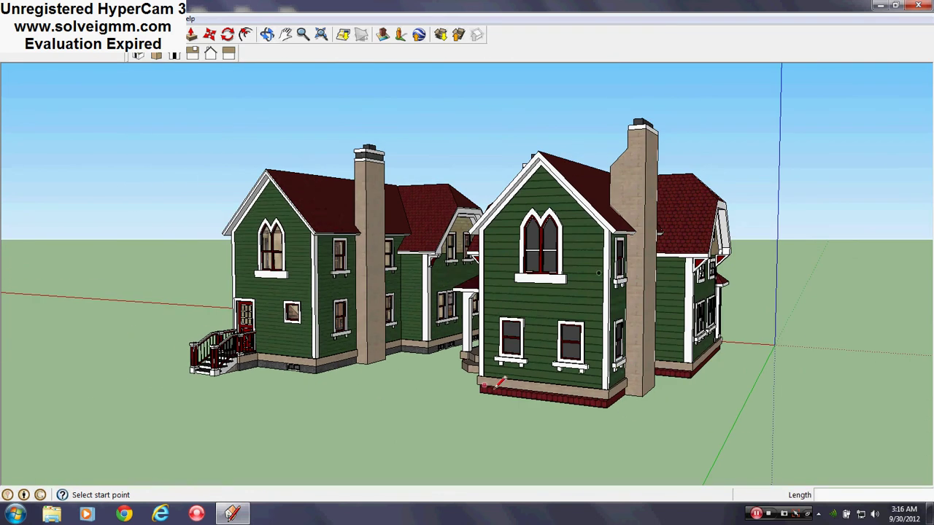
{"action": "scroll", "coordinate": [494, 386], "scroll_direction": "up", "scroll_amount": 4}
{"action": "middle_click_drag", "start_coordinate": [493, 385], "coordinate": [556, 367]}
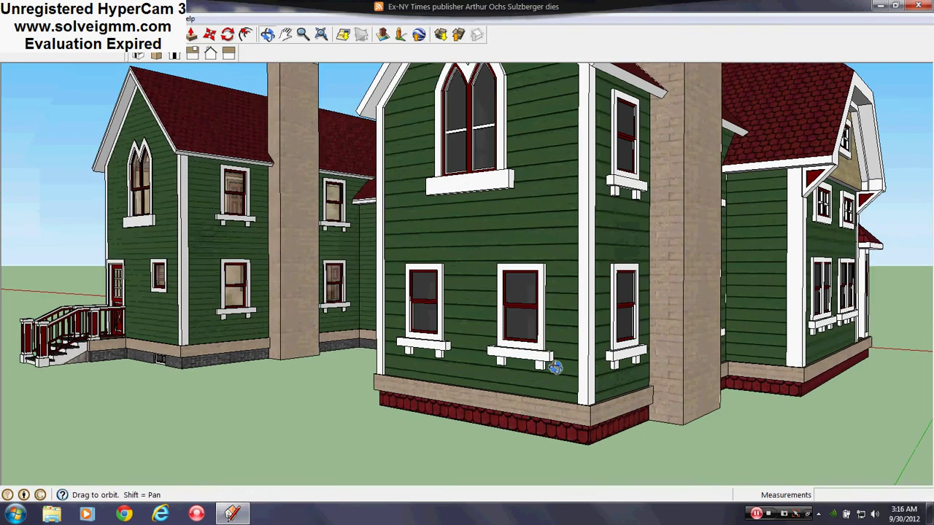
{"action": "scroll", "coordinate": [555, 367], "scroll_direction": "down", "scroll_amount": 3}
{"action": "scroll", "coordinate": [326, 306], "scroll_direction": "up", "scroll_amount": 5}
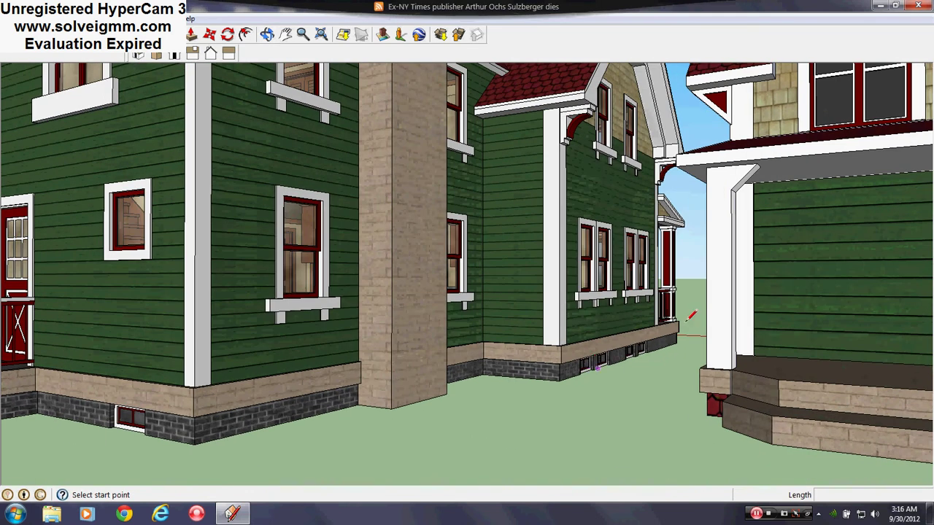
{"action": "scroll", "coordinate": [687, 321], "scroll_direction": "up", "scroll_amount": 3}
{"action": "scroll", "coordinate": [686, 321], "scroll_direction": "down", "scroll_amount": 7}
- Review the two houses from the side, rear and front, comparing their porches, roofs and dormers
{"action": "middle_click_drag", "start_coordinate": [687, 321], "coordinate": [850, 363]}
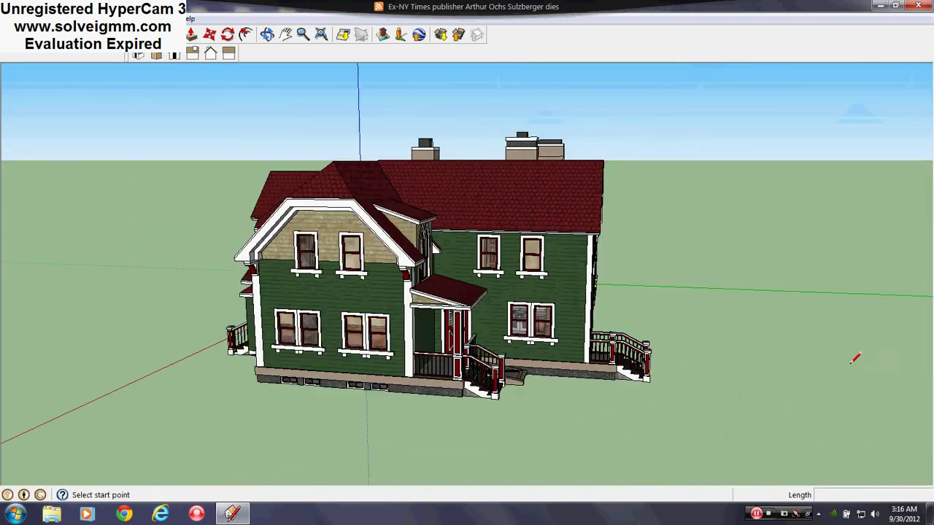
{"action": "scroll", "coordinate": [557, 363], "scroll_direction": "up", "scroll_amount": 4}
{"action": "middle_click_drag", "start_coordinate": [557, 363], "coordinate": [425, 359]}
{"action": "scroll", "coordinate": [511, 362], "scroll_direction": "down", "scroll_amount": 4}
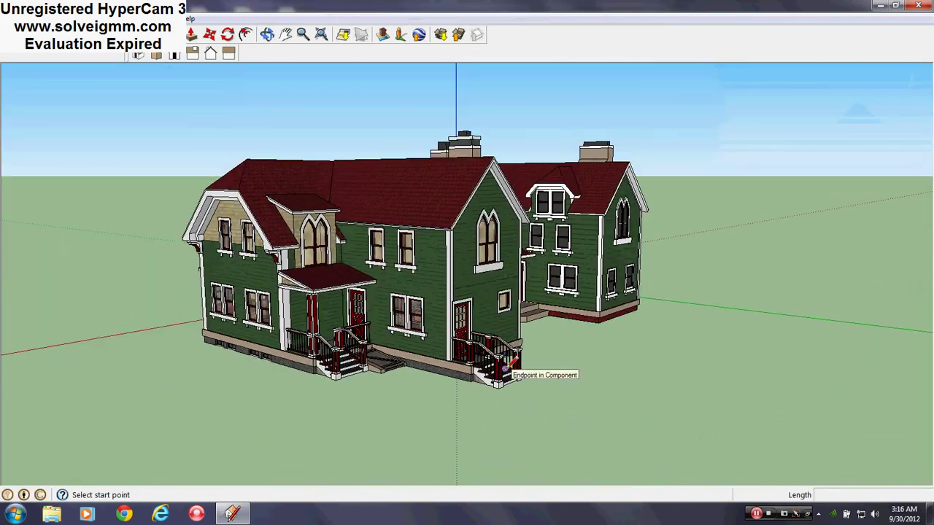
{"action": "middle_click_drag", "start_coordinate": [723, 365], "coordinate": [737, 350]}
{"action": "scroll", "coordinate": [757, 276], "scroll_direction": "up", "scroll_amount": 4}
{"action": "scroll", "coordinate": [566, 252], "scroll_direction": "down", "scroll_amount": 3}
{"action": "mouse_move", "coordinate": [565, 248]}
{"action": "middle_mouse_down"}
{"action": "mouse_move", "coordinate": [546, 262]}
{"action": "mouse_move", "coordinate": [436, 248]}
{"action": "middle_mouse_up"}
{"action": "scroll", "coordinate": [437, 245], "scroll_direction": "up", "scroll_amount": 3}
- Show the layer list and hide the Roof layer
{"action": "left_click", "coordinate": [160, 18]}
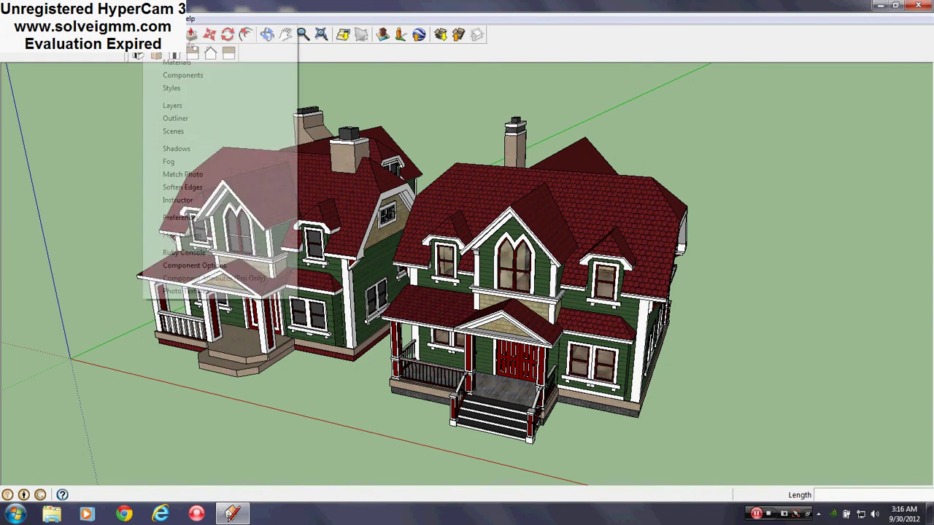
{"action": "left_click", "coordinate": [157, 104]}
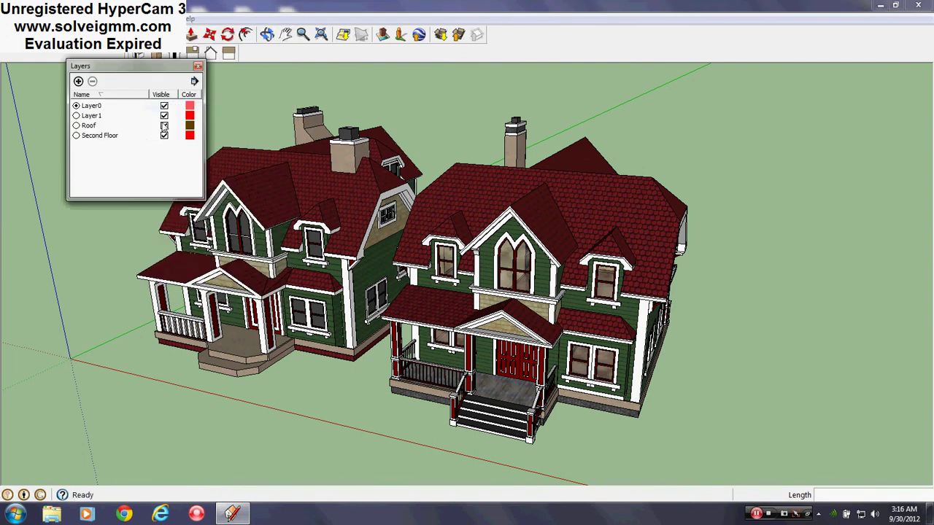
{"action": "left_click", "coordinate": [165, 125]}
- Examine the second-floor layout from above, including the bedrooms, closets, hallway, staircase and bathroom
{"action": "middle_click_drag", "start_coordinate": [584, 416], "coordinate": [429, 401]}
{"action": "scroll", "coordinate": [575, 386], "scroll_direction": "up", "scroll_amount": 4}
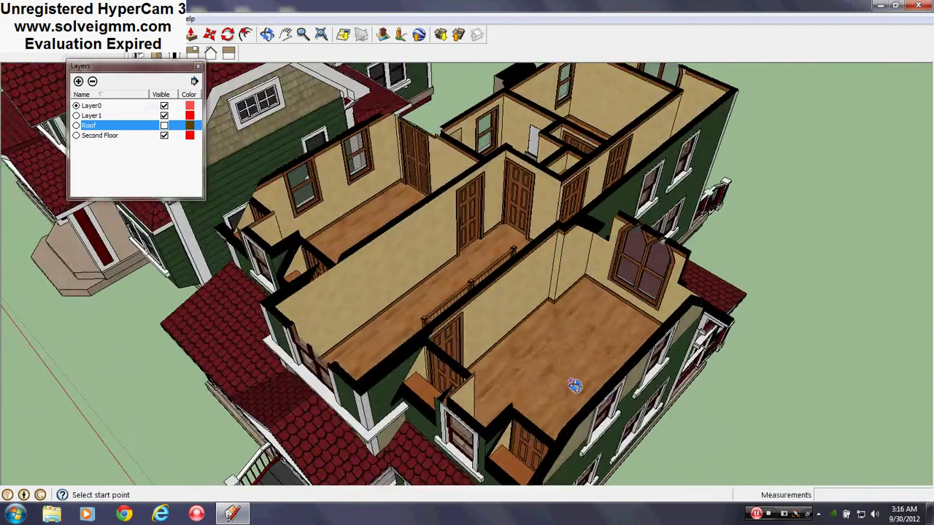
{"action": "middle_click_drag", "start_coordinate": [575, 386], "coordinate": [646, 456]}
{"action": "scroll", "coordinate": [390, 314], "scroll_direction": "down", "scroll_amount": 3}
{"action": "scroll", "coordinate": [480, 220], "scroll_direction": "up", "scroll_amount": 2}
{"action": "middle_click_drag", "start_coordinate": [479, 221], "coordinate": [183, 383]}
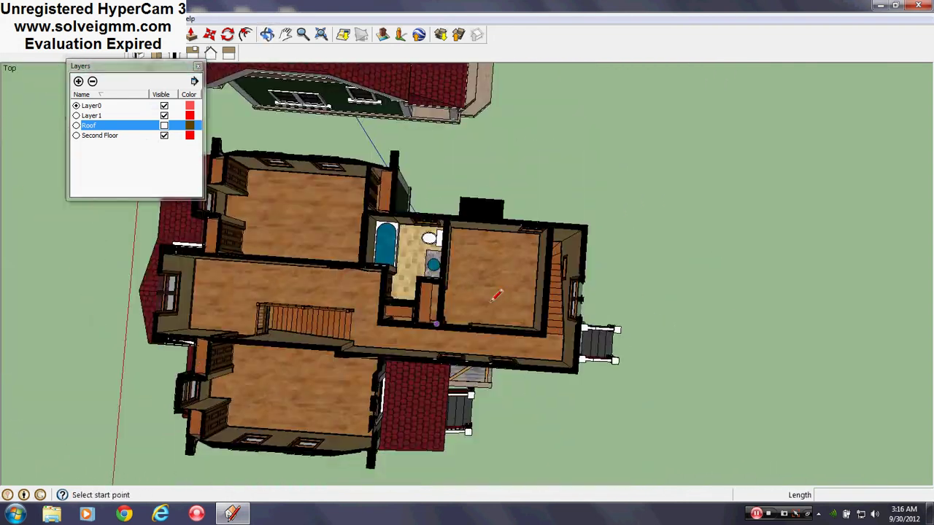
{"action": "scroll", "coordinate": [504, 300], "scroll_direction": "up", "scroll_amount": 3}
{"action": "middle_click_drag", "start_coordinate": [503, 299], "coordinate": [678, 198]}
{"action": "scroll", "coordinate": [235, 226], "scroll_direction": "up", "scroll_amount": 3}
{"action": "middle_click_drag", "start_coordinate": [236, 226], "coordinate": [753, 362]}
- Look closely at the second-floor bathroom with its tub, toilet, granite vanity and tiled floor
{"action": "key", "text": "l"}
{"action": "scroll", "coordinate": [498, 189], "scroll_direction": "up", "scroll_amount": 4}
{"action": "scroll", "coordinate": [463, 285], "scroll_direction": "down", "scroll_amount": 6}
{"action": "middle_click_drag", "start_coordinate": [463, 284], "coordinate": [479, 282]}
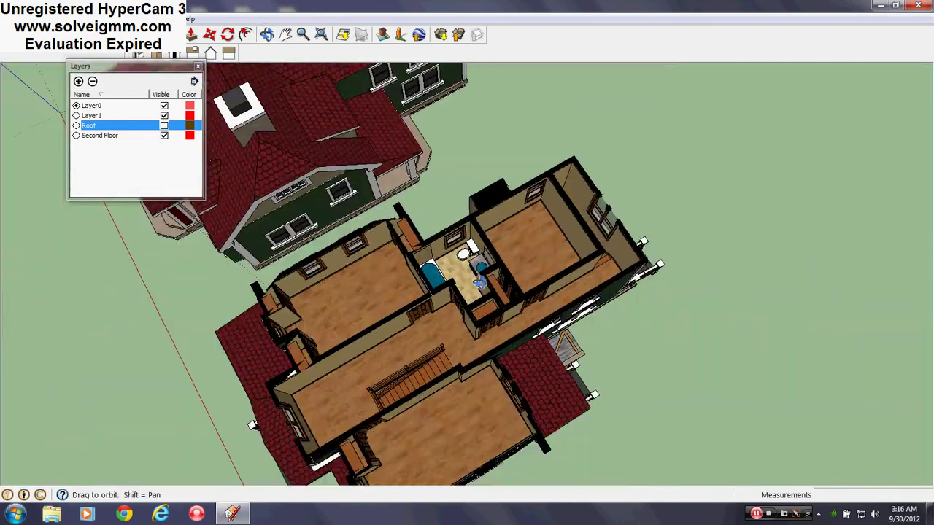
{"action": "scroll", "coordinate": [480, 283], "scroll_direction": "up", "scroll_amount": 12}
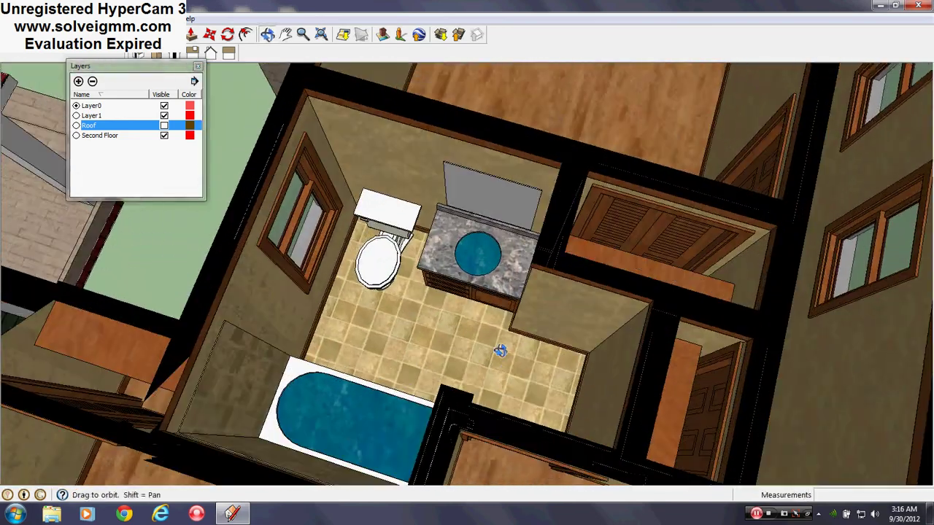
- Examine the second floor beyond the bathroom from the front, including the stair hall, front bedrooms, closets and windows
{"action": "mouse_move", "coordinate": [500, 351]}
{"action": "middle_mouse_down"}
{"action": "mouse_move", "coordinate": [545, 384]}
{"action": "mouse_move", "coordinate": [546, 425]}
{"action": "mouse_move", "coordinate": [590, 367]}
{"action": "mouse_move", "coordinate": [593, 224]}
{"action": "mouse_move", "coordinate": [571, 323]}
{"action": "middle_mouse_up"}
{"action": "key", "text": "l"}
{"action": "scroll", "coordinate": [570, 220], "scroll_direction": "down", "scroll_amount": 1}
{"action": "scroll", "coordinate": [569, 314], "scroll_direction": "down", "scroll_amount": 1}
{"action": "scroll", "coordinate": [487, 493], "scroll_direction": "up", "scroll_amount": 7}
{"action": "middle_click_drag", "start_coordinate": [489, 482], "coordinate": [472, 381]}
{"action": "scroll", "coordinate": [469, 380], "scroll_direction": "down", "scroll_amount": 5}
{"action": "middle_click_drag", "start_coordinate": [467, 318], "coordinate": [423, 259]}
{"action": "scroll", "coordinate": [588, 228], "scroll_direction": "down", "scroll_amount": 3}
{"action": "scroll", "coordinate": [354, 312], "scroll_direction": "up", "scroll_amount": 5}
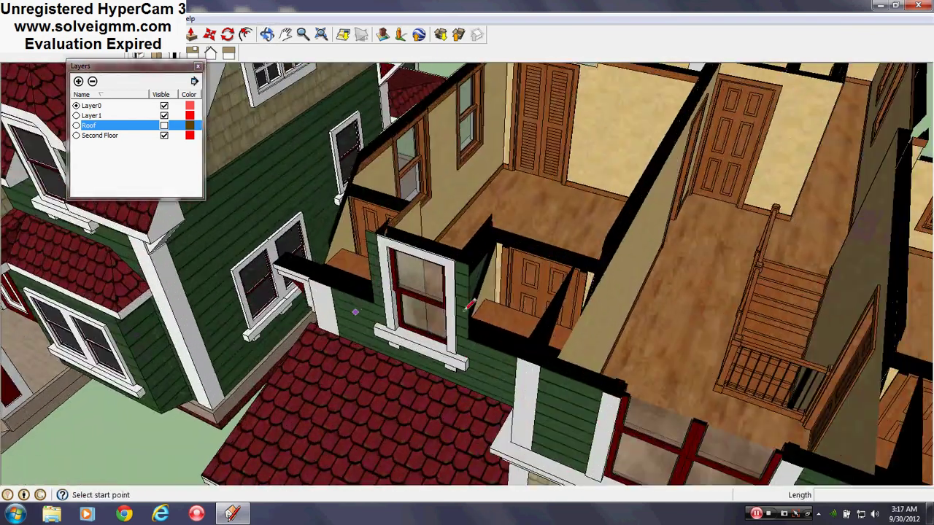
{"action": "mouse_move", "coordinate": [355, 321]}
{"action": "middle_mouse_down"}
{"action": "mouse_move", "coordinate": [202, 379]}
{"action": "mouse_move", "coordinate": [100, 378]}
{"action": "middle_mouse_up"}
{"action": "scroll", "coordinate": [445, 223], "scroll_direction": "down", "scroll_amount": 3}
{"action": "middle_click_drag", "start_coordinate": [640, 278], "coordinate": [475, 293]}
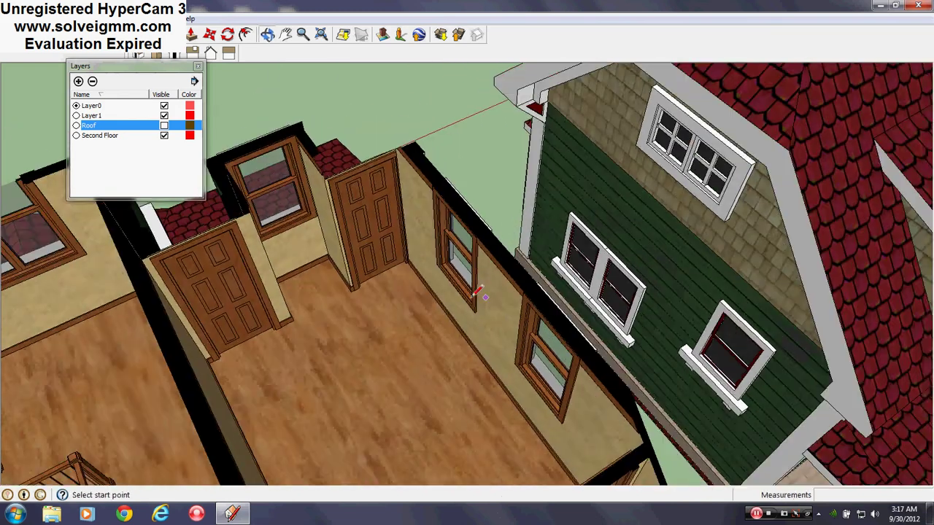
- Review the second-floor layout from both sides, comparing the two front bedrooms on either side of the hallway
{"action": "scroll", "coordinate": [476, 294], "scroll_direction": "down", "scroll_amount": 5}
{"action": "scroll", "coordinate": [355, 285], "scroll_direction": "up", "scroll_amount": 5}
{"action": "mouse_move", "coordinate": [346, 292]}
{"action": "middle_mouse_down"}
{"action": "mouse_move", "coordinate": [407, 294]}
{"action": "mouse_move", "coordinate": [458, 274]}
{"action": "middle_mouse_up"}
{"action": "scroll", "coordinate": [546, 272], "scroll_direction": "down", "scroll_amount": 2}
{"action": "scroll", "coordinate": [546, 272], "scroll_direction": "down", "scroll_amount": 5}
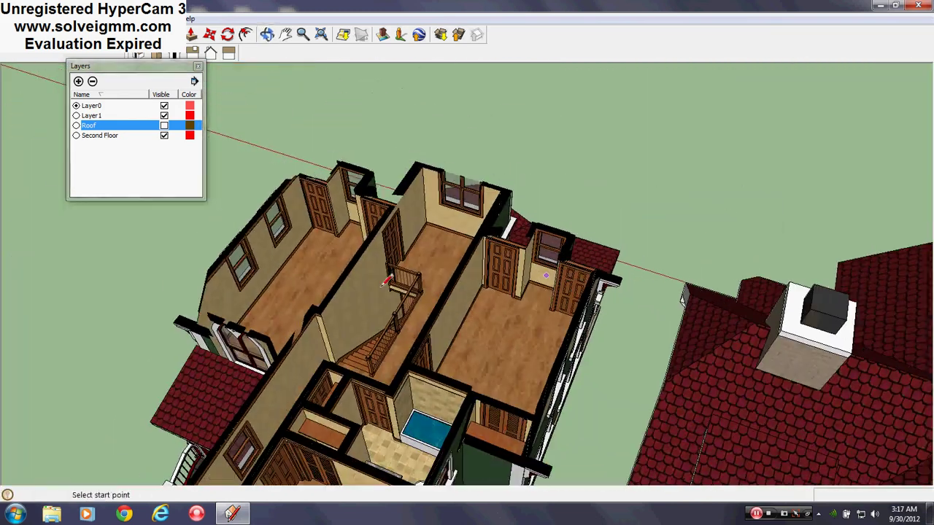
{"action": "scroll", "coordinate": [304, 295], "scroll_direction": "up", "scroll_amount": 4}
{"action": "middle_click_drag", "start_coordinate": [304, 296], "coordinate": [551, 373]}
{"action": "scroll", "coordinate": [479, 314], "scroll_direction": "down", "scroll_amount": 3}
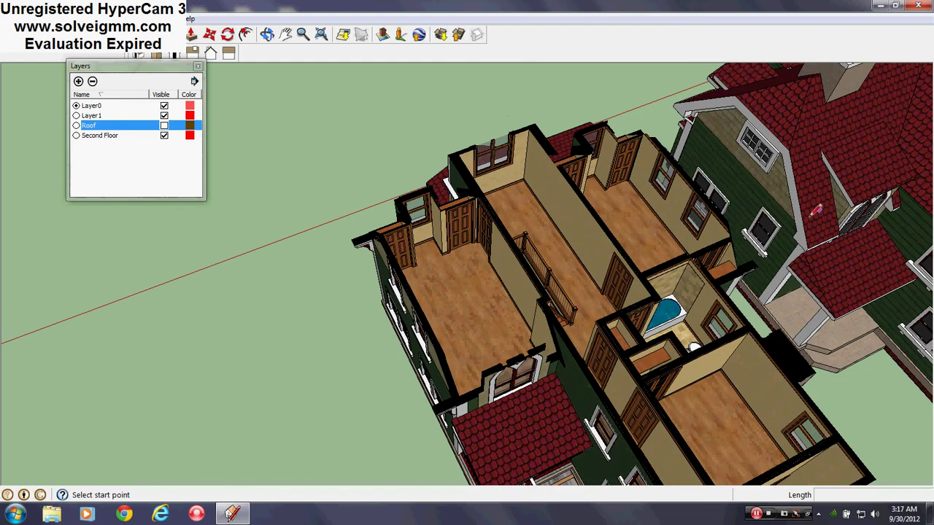
{"action": "scroll", "coordinate": [834, 219], "scroll_direction": "up", "scroll_amount": 4}
{"action": "scroll", "coordinate": [250, 304], "scroll_direction": "up", "scroll_amount": 1}
{"action": "middle_click_drag", "start_coordinate": [250, 304], "coordinate": [506, 309]}
{"action": "scroll", "coordinate": [504, 310], "scroll_direction": "down", "scroll_amount": 3}
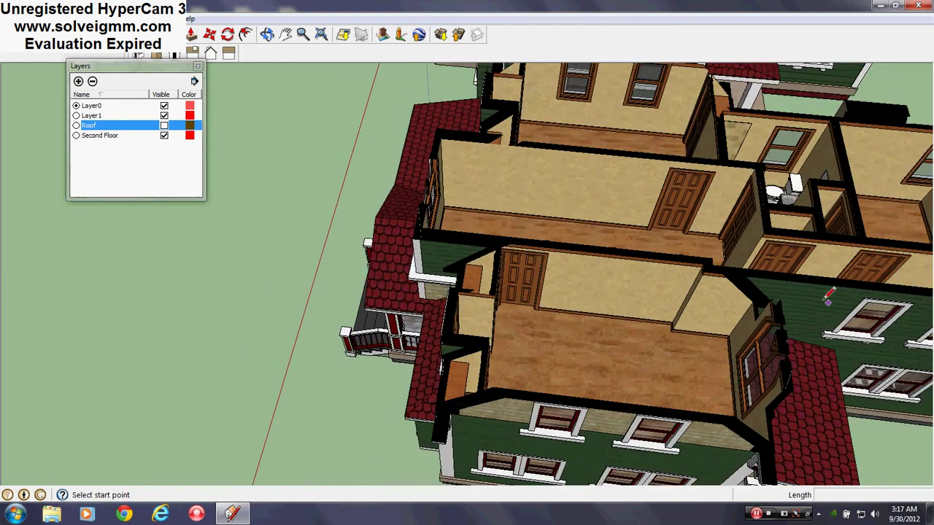
{"action": "scroll", "coordinate": [829, 295], "scroll_direction": "up", "scroll_amount": 4}
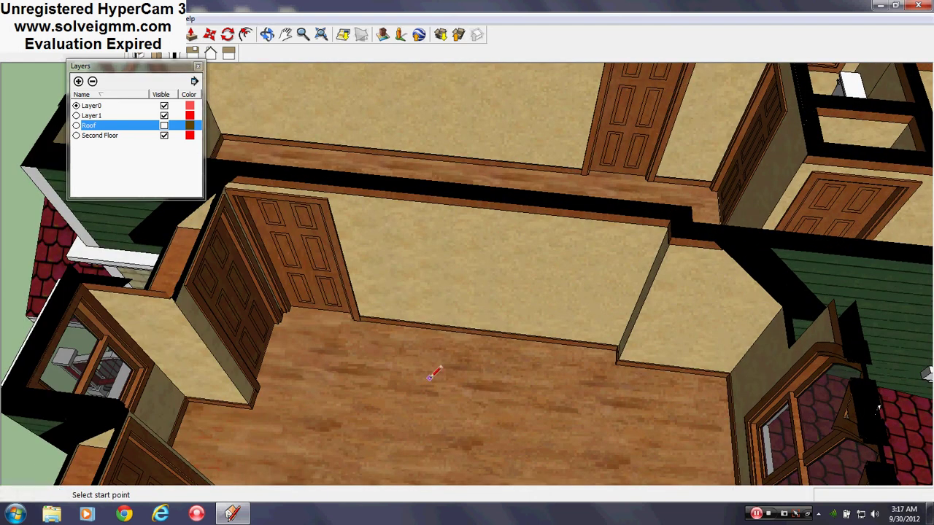
{"action": "scroll", "coordinate": [429, 377], "scroll_direction": "down", "scroll_amount": 6}
{"action": "mouse_move", "coordinate": [429, 383]}
{"action": "middle_mouse_down"}
{"action": "mouse_move", "coordinate": [672, 325]}
{"action": "mouse_move", "coordinate": [386, 194]}
{"action": "mouse_move", "coordinate": [319, 190]}
{"action": "middle_mouse_up"}
{"action": "scroll", "coordinate": [521, 270], "scroll_direction": "up", "scroll_amount": 4}
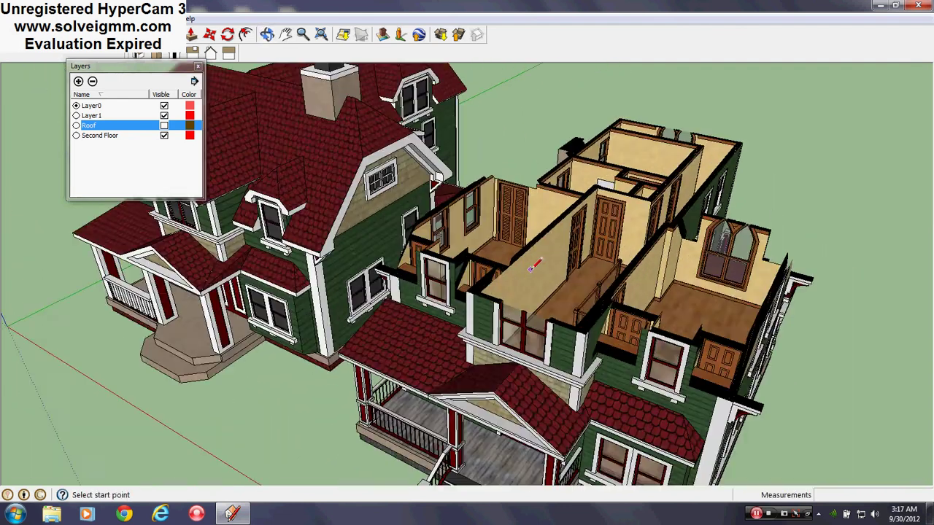
- Look closely at the second-floor staircase and railing, and at how the hallway links the bedrooms and bathroom
{"action": "middle_click_drag", "start_coordinate": [536, 262], "coordinate": [559, 375]}
{"action": "scroll", "coordinate": [560, 365], "scroll_direction": "down", "scroll_amount": 4}
{"action": "scroll", "coordinate": [565, 308], "scroll_direction": "up", "scroll_amount": 4}
{"action": "scroll", "coordinate": [454, 295], "scroll_direction": "up", "scroll_amount": 4}
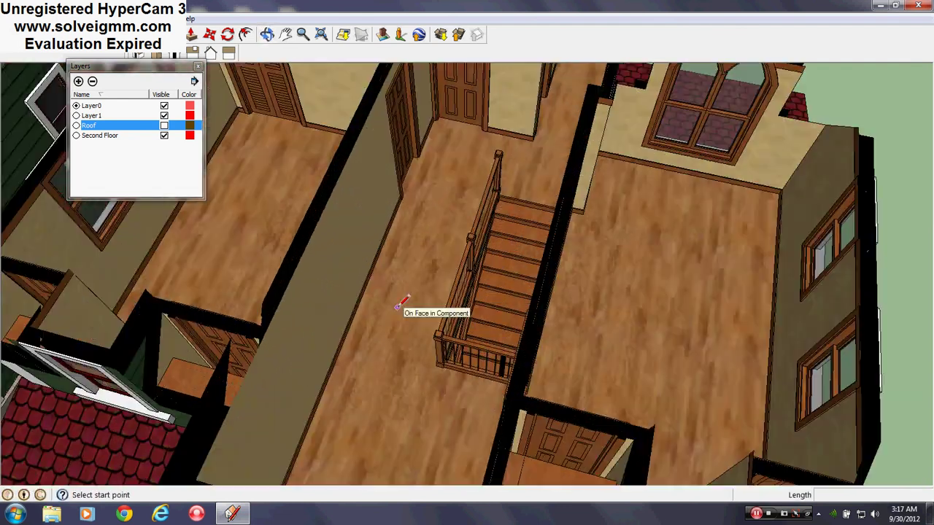
{"action": "mouse_move", "coordinate": [348, 358]}
{"action": "middle_mouse_down"}
{"action": "mouse_move", "coordinate": [607, 370]}
{"action": "mouse_move", "coordinate": [606, 363]}
{"action": "middle_mouse_up"}
{"action": "scroll", "coordinate": [606, 362], "scroll_direction": "down", "scroll_amount": 4}
{"action": "middle_click_drag", "start_coordinate": [624, 301], "coordinate": [252, 306]}
{"action": "scroll", "coordinate": [417, 379], "scroll_direction": "up", "scroll_amount": 4}
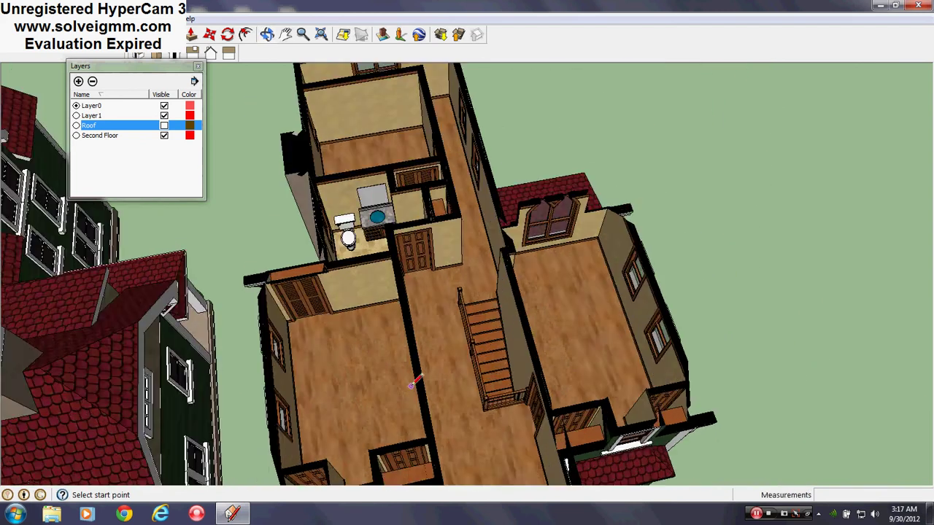
{"action": "middle_click_drag", "start_coordinate": [417, 379], "coordinate": [323, 338]}
{"action": "scroll", "coordinate": [575, 348], "scroll_direction": "down", "scroll_amount": 4}
{"action": "mouse_move", "coordinate": [575, 348]}
{"action": "middle_mouse_down"}
{"action": "mouse_move", "coordinate": [577, 377]}
{"action": "mouse_move", "coordinate": [403, 289]}
{"action": "middle_mouse_up"}
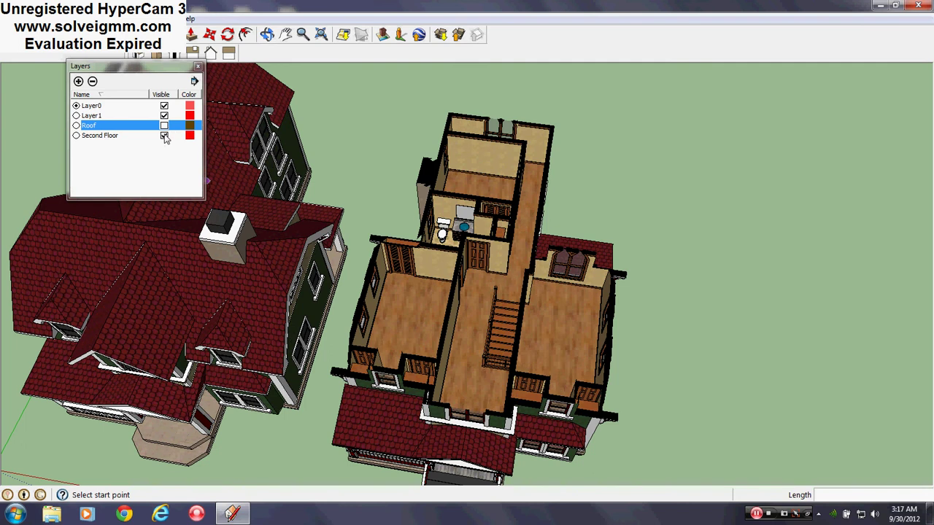
- Examine the rear bedroom and back hallway of the second floor, and view the open floor from the front
{"action": "middle_click_drag", "start_coordinate": [632, 274], "coordinate": [537, 315]}
{"action": "scroll", "coordinate": [509, 241], "scroll_direction": "up", "scroll_amount": 4}
{"action": "middle_click_drag", "start_coordinate": [510, 241], "coordinate": [453, 303]}
{"action": "scroll", "coordinate": [453, 278], "scroll_direction": "down", "scroll_amount": 5}
{"action": "scroll", "coordinate": [454, 256], "scroll_direction": "up", "scroll_amount": 5}
{"action": "scroll", "coordinate": [454, 254], "scroll_direction": "down", "scroll_amount": 3}
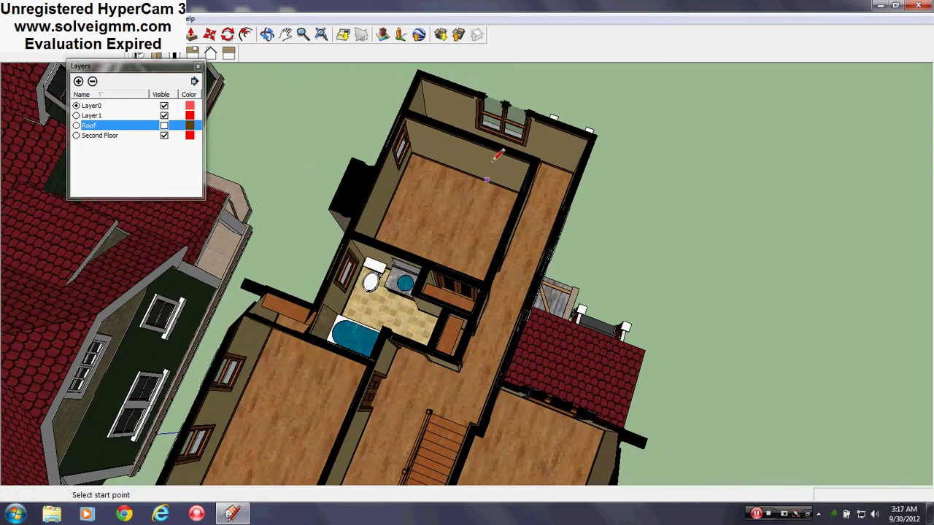
{"action": "mouse_move", "coordinate": [460, 251]}
{"action": "middle_mouse_down"}
{"action": "mouse_move", "coordinate": [533, 269]}
{"action": "mouse_move", "coordinate": [496, 329]}
{"action": "mouse_move", "coordinate": [572, 371]}
{"action": "mouse_move", "coordinate": [718, 324]}
{"action": "mouse_move", "coordinate": [819, 309]}
{"action": "mouse_move", "coordinate": [646, 353]}
{"action": "mouse_move", "coordinate": [183, 267]}
{"action": "mouse_move", "coordinate": [409, 279]}
{"action": "mouse_move", "coordinate": [500, 219]}
{"action": "middle_mouse_up"}
{"action": "scroll", "coordinate": [533, 270], "scroll_direction": "down", "scroll_amount": 3}
{"action": "scroll", "coordinate": [485, 329], "scroll_direction": "up", "scroll_amount": 5}
{"action": "scroll", "coordinate": [501, 219], "scroll_direction": "down", "scroll_amount": 4}
{"action": "scroll", "coordinate": [496, 321], "scroll_direction": "up", "scroll_amount": 3}
{"action": "mouse_move", "coordinate": [496, 349]}
{"action": "middle_mouse_down"}
{"action": "mouse_move", "coordinate": [490, 278]}
{"action": "mouse_move", "coordinate": [497, 312]}
{"action": "middle_mouse_up"}
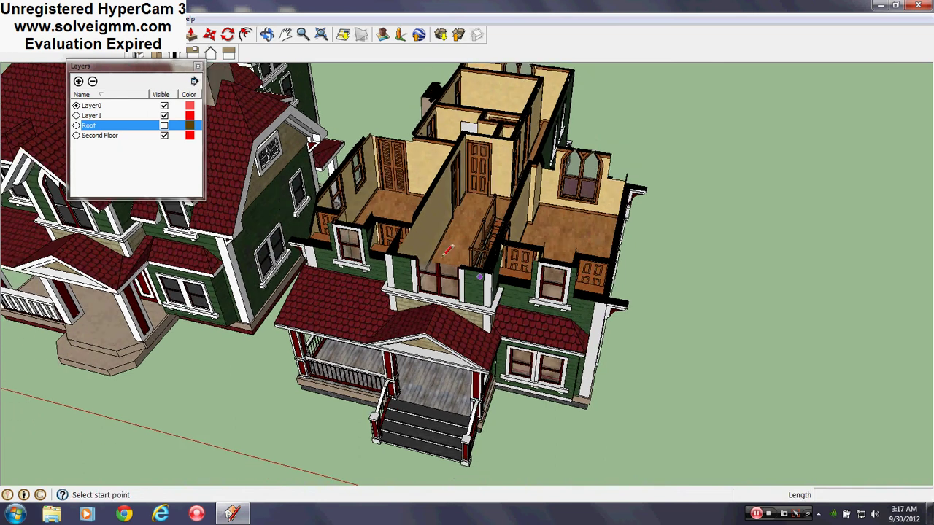
{"action": "scroll", "coordinate": [496, 314], "scroll_direction": "up", "scroll_amount": 2}
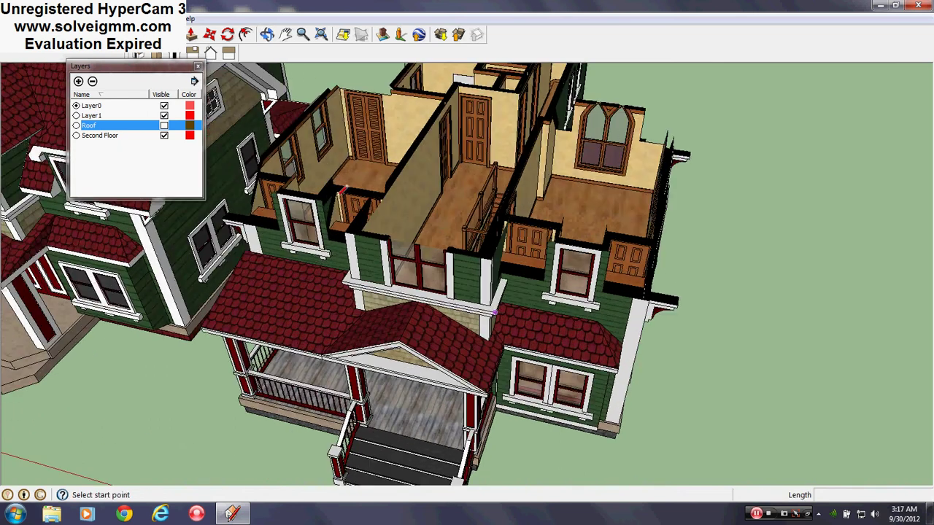
- Hide the Second Floor layer and look over the first-floor rooms, small bathroom and kitchen from above
{"action": "left_click", "coordinate": [167, 137]}
{"action": "middle_click_drag", "start_coordinate": [537, 272], "coordinate": [594, 340]}
{"action": "scroll", "coordinate": [452, 227], "scroll_direction": "up", "scroll_amount": 4}
{"action": "mouse_move", "coordinate": [452, 248]}
{"action": "middle_mouse_down"}
{"action": "mouse_move", "coordinate": [473, 277]}
{"action": "mouse_move", "coordinate": [531, 292]}
{"action": "middle_mouse_up"}
{"action": "scroll", "coordinate": [328, 314], "scroll_direction": "up", "scroll_amount": 6}
{"action": "mouse_move", "coordinate": [372, 312]}
{"action": "middle_mouse_down"}
{"action": "mouse_move", "coordinate": [355, 309]}
{"action": "mouse_move", "coordinate": [653, 277]}
{"action": "mouse_move", "coordinate": [813, 314]}
{"action": "mouse_move", "coordinate": [590, 334]}
{"action": "mouse_move", "coordinate": [274, 291]}
{"action": "middle_mouse_up"}
{"action": "scroll", "coordinate": [268, 296], "scroll_direction": "down", "scroll_amount": 5}
{"action": "scroll", "coordinate": [439, 267], "scroll_direction": "up", "scroll_amount": 4}
{"action": "middle_click_drag", "start_coordinate": [439, 267], "coordinate": [73, 277]}
{"action": "scroll", "coordinate": [356, 243], "scroll_direction": "down", "scroll_amount": 3}
{"action": "middle_click_drag", "start_coordinate": [481, 251], "coordinate": [201, 252]}
{"action": "scroll", "coordinate": [411, 187], "scroll_direction": "down", "scroll_amount": 3}
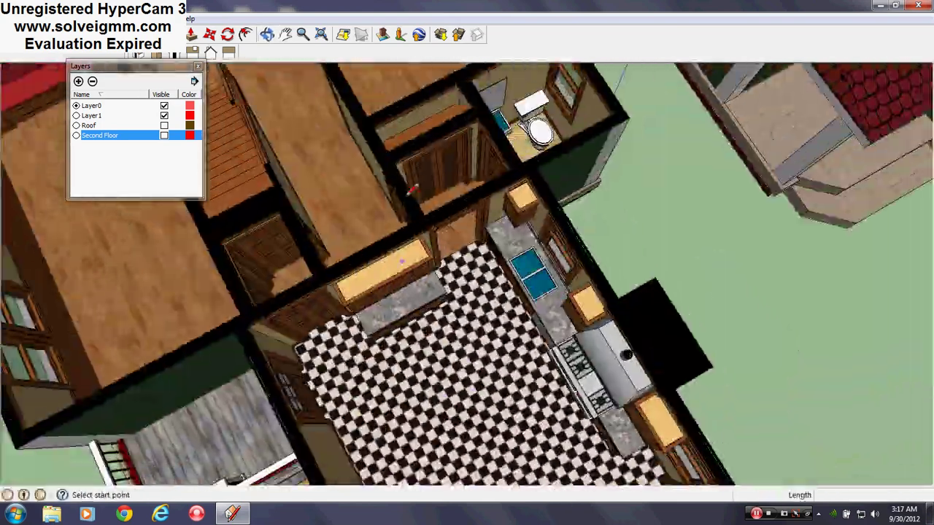
- Examine the front porch, the brick foundation, and the first-floor entrance hall, staircase and front rooms
{"action": "scroll", "coordinate": [438, 186], "scroll_direction": "up", "scroll_amount": 4}
{"action": "mouse_move", "coordinate": [467, 183]}
{"action": "middle_mouse_down"}
{"action": "mouse_move", "coordinate": [592, 150]}
{"action": "mouse_move", "coordinate": [511, 343]}
{"action": "mouse_move", "coordinate": [601, 340]}
{"action": "mouse_move", "coordinate": [756, 373]}
{"action": "middle_mouse_up"}
{"action": "scroll", "coordinate": [591, 151], "scroll_direction": "down", "scroll_amount": 2}
{"action": "scroll", "coordinate": [595, 146], "scroll_direction": "down", "scroll_amount": 2}
{"action": "scroll", "coordinate": [757, 372], "scroll_direction": "down", "scroll_amount": 3}
{"action": "scroll", "coordinate": [513, 385], "scroll_direction": "up", "scroll_amount": 2}
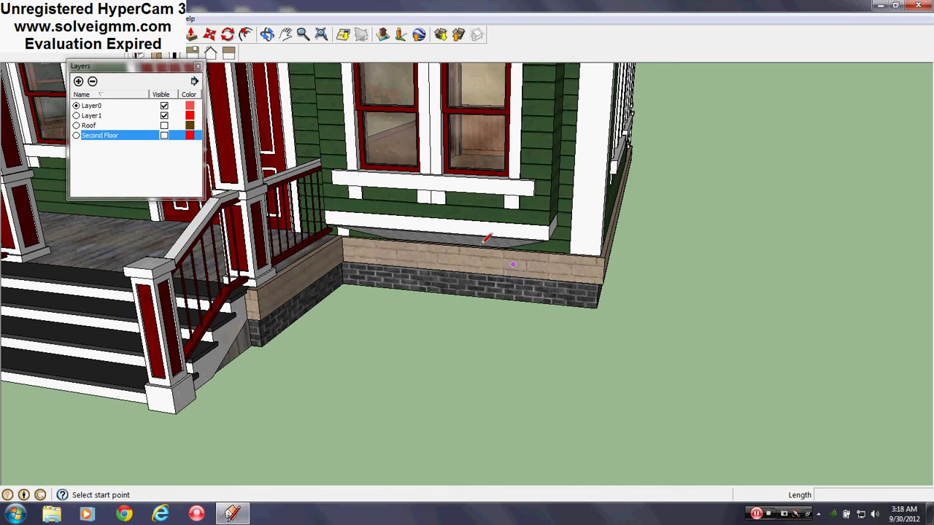
{"action": "middle_click_drag", "start_coordinate": [482, 244], "coordinate": [493, 319]}
{"action": "middle_click_drag", "start_coordinate": [272, 187], "coordinate": [502, 221]}
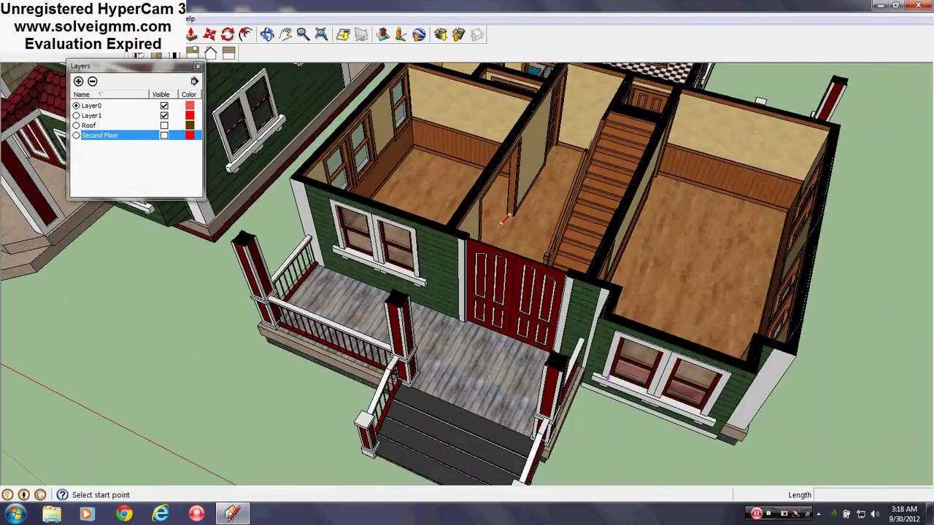
{"action": "scroll", "coordinate": [479, 291], "scroll_direction": "down", "scroll_amount": 3}
{"action": "scroll", "coordinate": [509, 271], "scroll_direction": "up", "scroll_amount": 8}
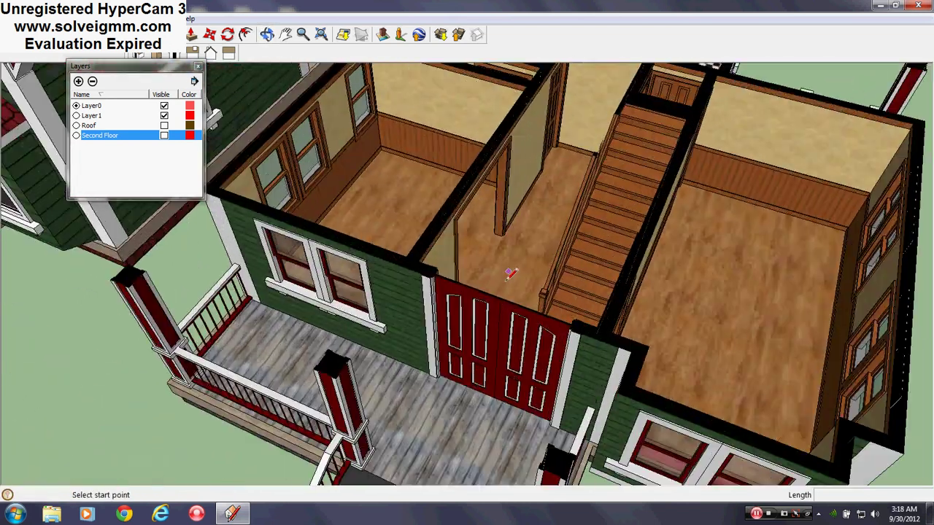
{"action": "mouse_move", "coordinate": [503, 296]}
{"action": "middle_mouse_down"}
{"action": "mouse_move", "coordinate": [371, 235]}
{"action": "mouse_move", "coordinate": [250, 274]}
{"action": "mouse_move", "coordinate": [800, 329]}
{"action": "mouse_move", "coordinate": [789, 317]}
{"action": "middle_mouse_up"}
{"action": "scroll", "coordinate": [405, 335], "scroll_direction": "down", "scroll_amount": 8}
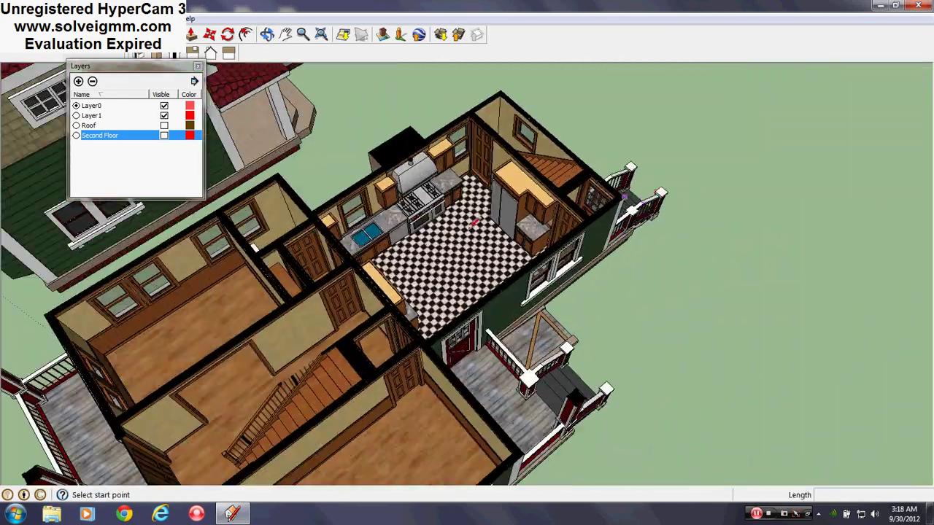
- Inspect the kitchen with its checkered floor, stove, sink, refrigerator and cabinets, and the back staircase behind it
{"action": "scroll", "coordinate": [473, 224], "scroll_direction": "up", "scroll_amount": 4}
{"action": "middle_click_drag", "start_coordinate": [474, 223], "coordinate": [626, 198]}
{"action": "scroll", "coordinate": [507, 159], "scroll_direction": "down", "scroll_amount": 5}
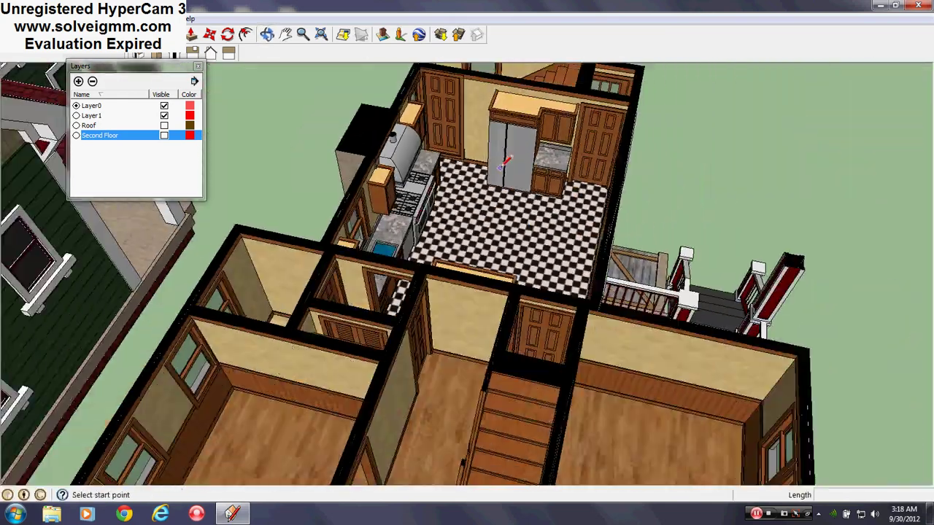
{"action": "scroll", "coordinate": [529, 191], "scroll_direction": "up", "scroll_amount": 1}
{"action": "scroll", "coordinate": [534, 185], "scroll_direction": "up", "scroll_amount": 2}
{"action": "scroll", "coordinate": [533, 185], "scroll_direction": "down", "scroll_amount": 3}
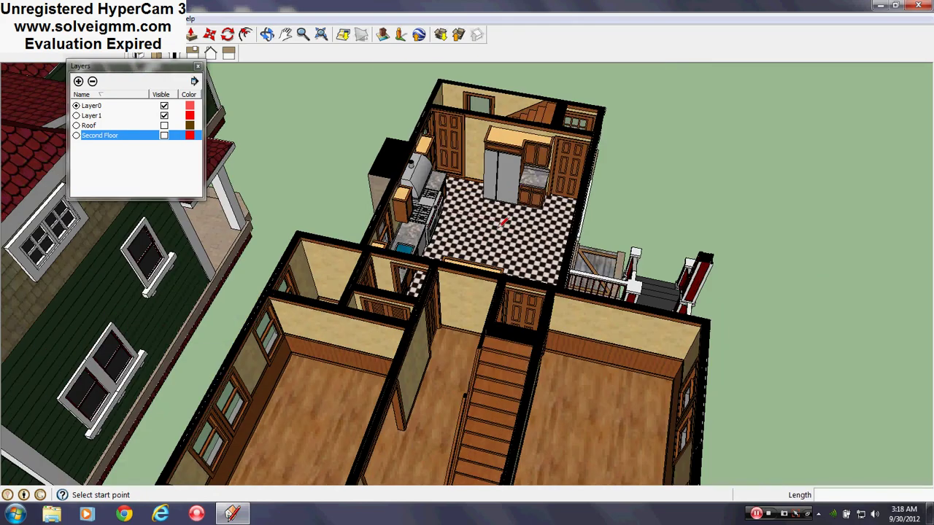
{"action": "scroll", "coordinate": [576, 146], "scroll_direction": "up", "scroll_amount": 5}
{"action": "middle_click_drag", "start_coordinate": [607, 112], "coordinate": [544, 297]}
{"action": "scroll", "coordinate": [544, 157], "scroll_direction": "down", "scroll_amount": 4}
{"action": "scroll", "coordinate": [597, 228], "scroll_direction": "up", "scroll_amount": 3}
{"action": "scroll", "coordinate": [543, 297], "scroll_direction": "down", "scroll_amount": 8}
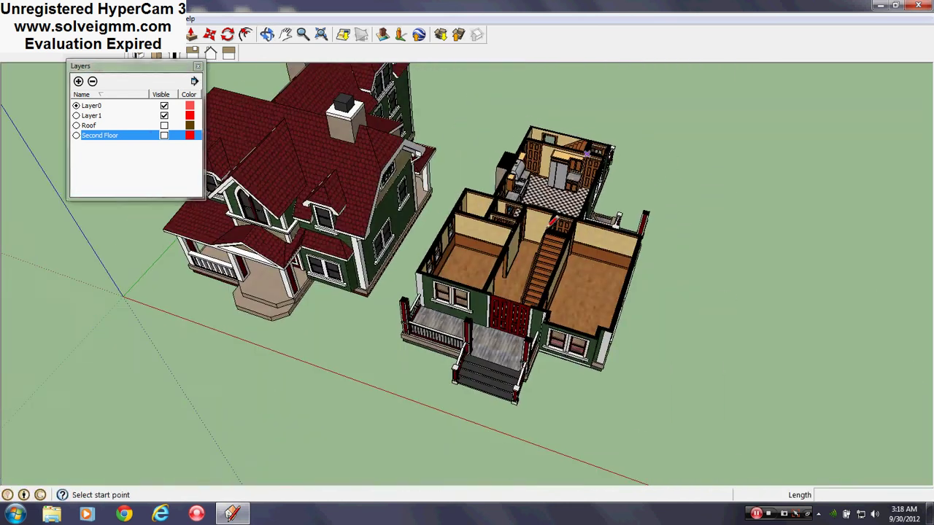
- Make the Roof and Second Floor layers visible and close the layer list
{"action": "scroll", "coordinate": [551, 225], "scroll_direction": "down", "scroll_amount": 5}
{"action": "mouse_move", "coordinate": [551, 224]}
{"action": "middle_mouse_down"}
{"action": "mouse_move", "coordinate": [567, 159]}
{"action": "mouse_move", "coordinate": [411, 196]}
{"action": "middle_mouse_up"}
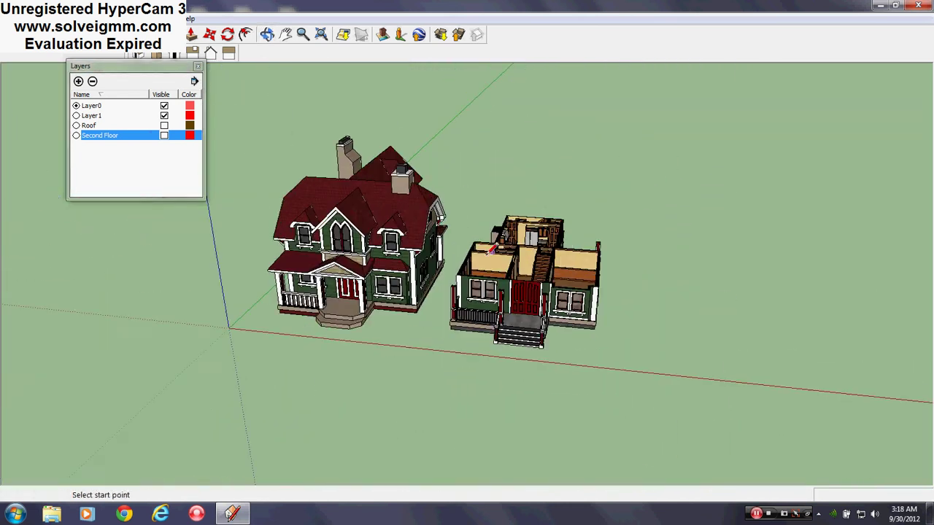
{"action": "scroll", "coordinate": [411, 196], "scroll_direction": "up", "scroll_amount": 5}
{"action": "scroll", "coordinate": [411, 195], "scroll_direction": "down", "scroll_amount": 5}
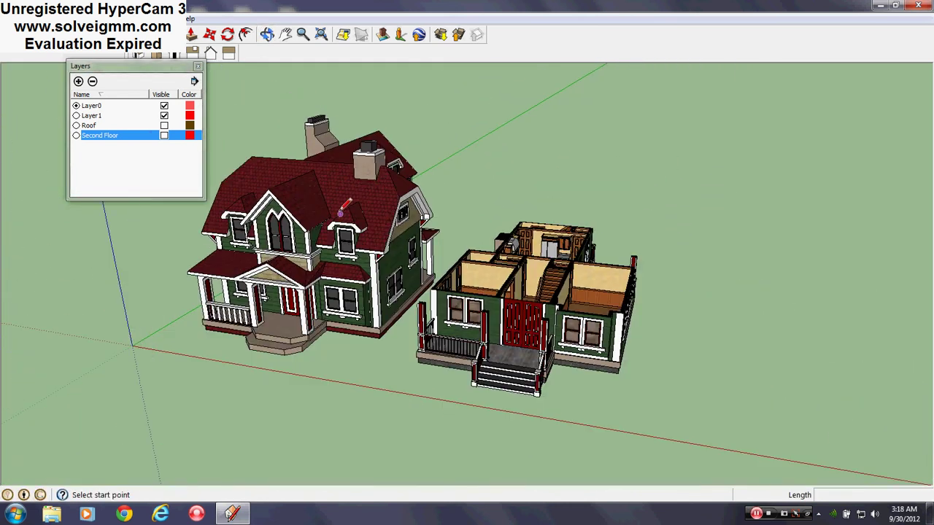
{"action": "left_click", "coordinate": [165, 142]}
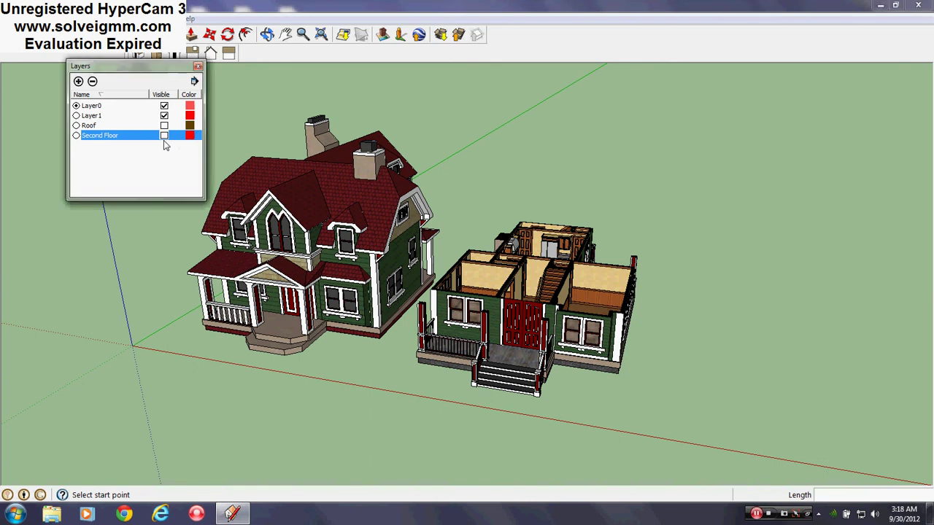
{"action": "left_click", "coordinate": [164, 126]}
{"action": "left_click", "coordinate": [164, 135]}
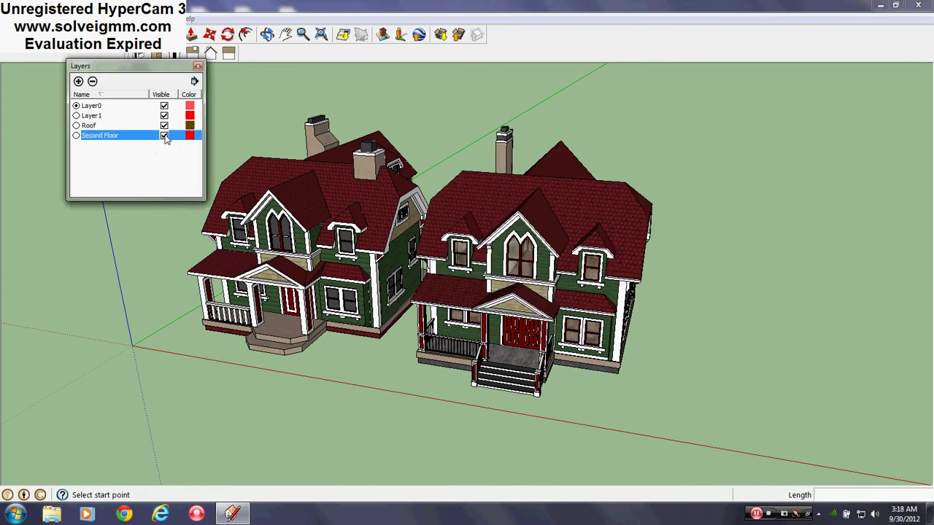
{"action": "left_click", "coordinate": [197, 67]}
- Compare the front facades of the two complete houses side by side
{"action": "scroll", "coordinate": [431, 423], "scroll_direction": "down", "scroll_amount": 3}
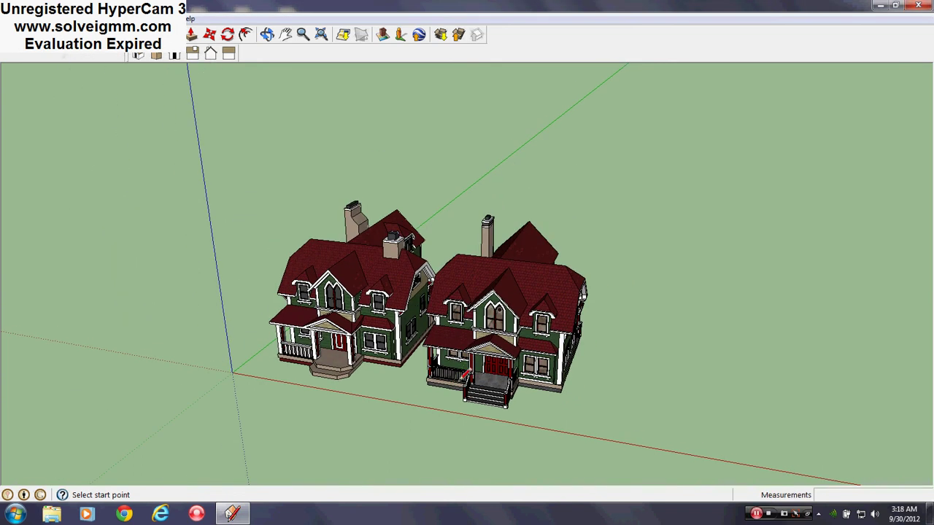
{"action": "scroll", "coordinate": [431, 423], "scroll_direction": "up", "scroll_amount": 3}
{"action": "middle_click_drag", "start_coordinate": [438, 418], "coordinate": [486, 353]}
{"action": "scroll", "coordinate": [488, 352], "scroll_direction": "down", "scroll_amount": 1}
{"action": "scroll", "coordinate": [524, 255], "scroll_direction": "up", "scroll_amount": 3}
{"action": "middle_click_drag", "start_coordinate": [524, 256], "coordinate": [575, 244]}
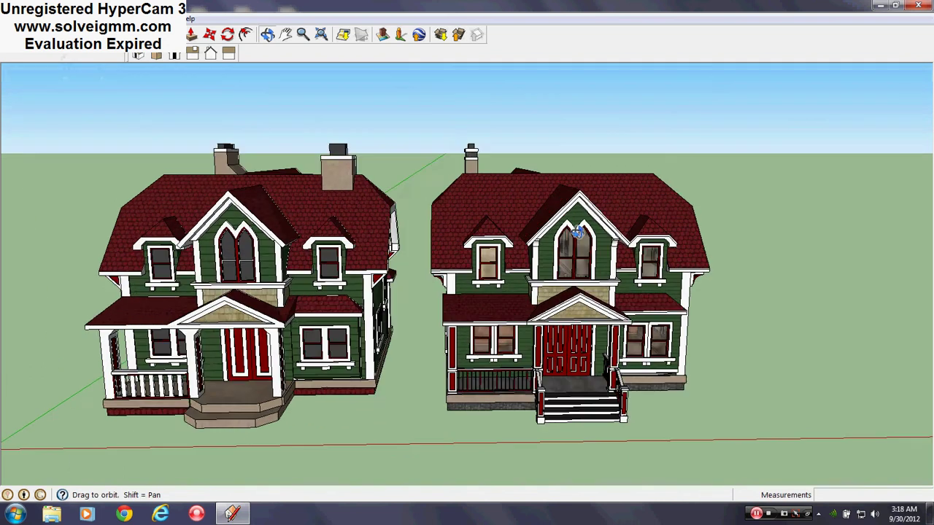
{"action": "scroll", "coordinate": [572, 256], "scroll_direction": "down", "scroll_amount": 1}
{"action": "scroll", "coordinate": [513, 244], "scroll_direction": "up", "scroll_amount": 2}
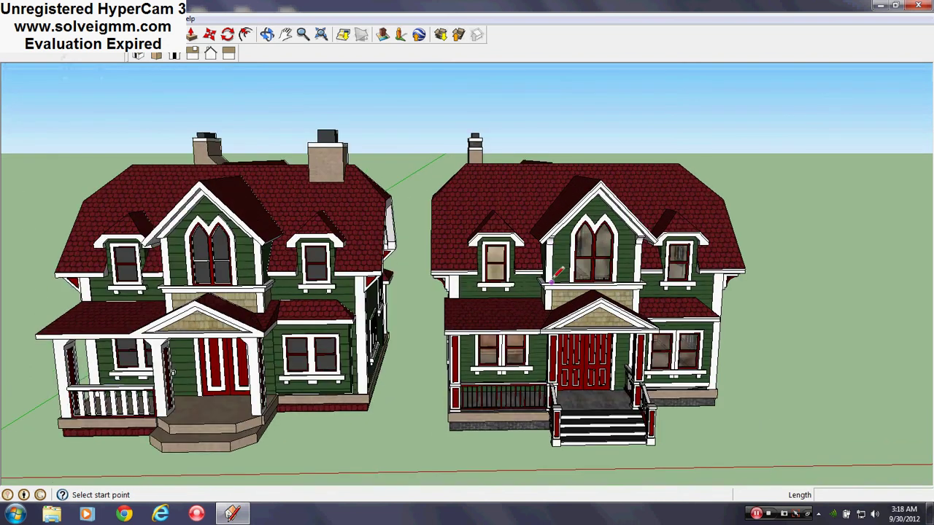
{"action": "right_click", "coordinate": [223, 216]}
{"action": "left_click", "coordinate": [423, 109]}
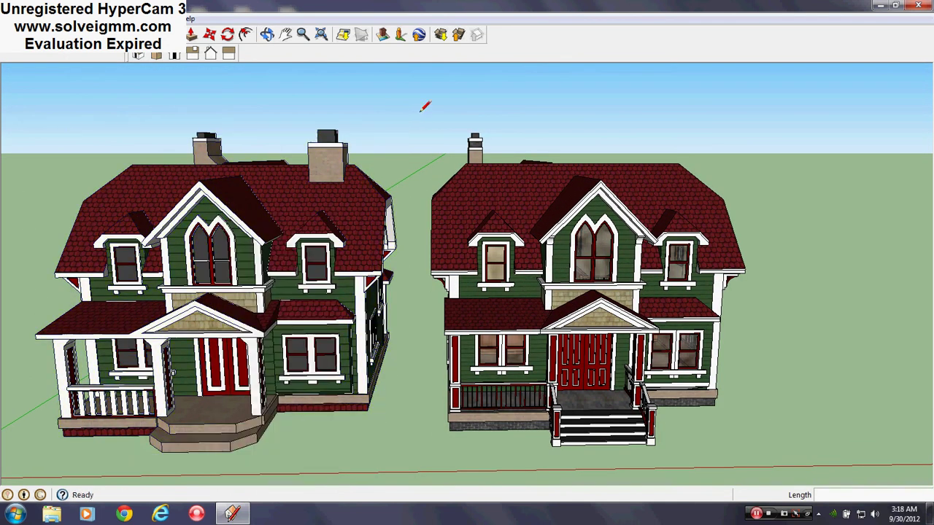
- Open the 3D Warehouse and search its models for "BrmCT"
{"action": "left_click", "coordinate": [441, 36]}
{"action": "left_click", "coordinate": [441, 35]}
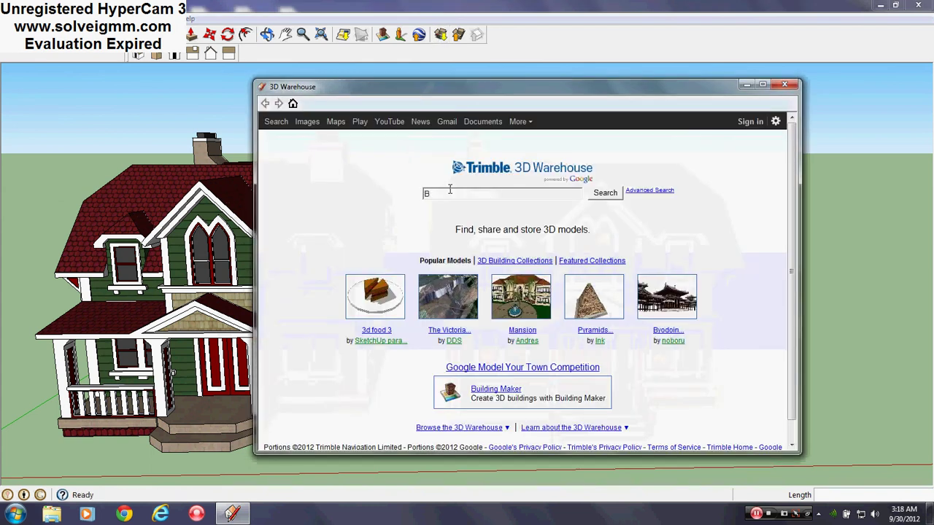
{"action": "type", "text": "Brm"}
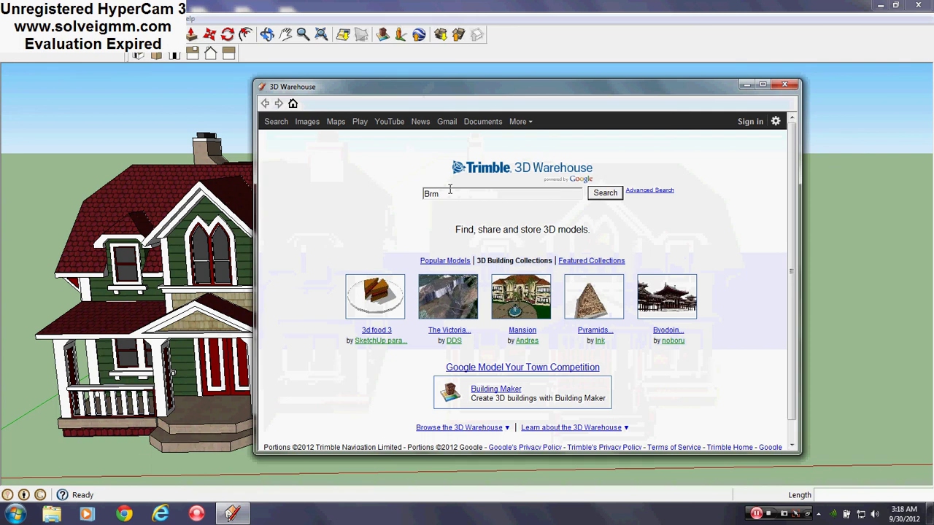
{"action": "type", "text": "CT"}
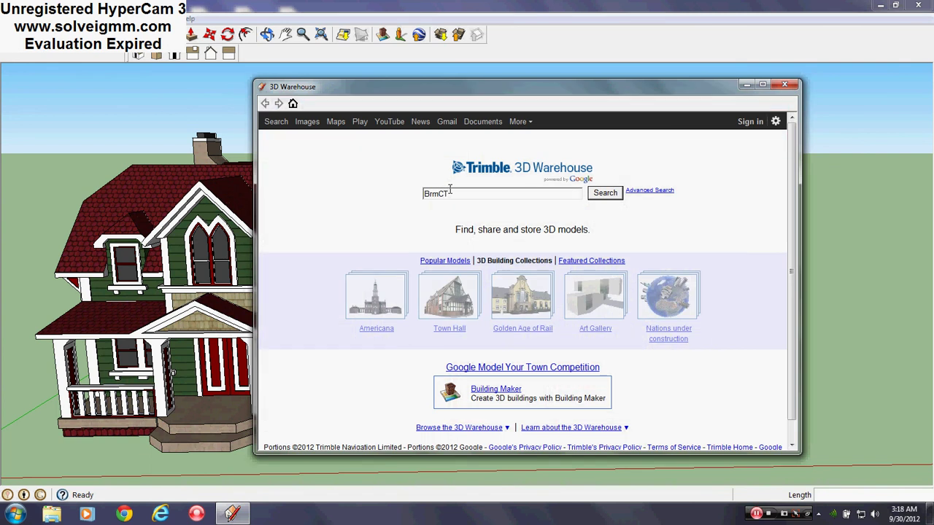
{"action": "key", "text": "Return"}
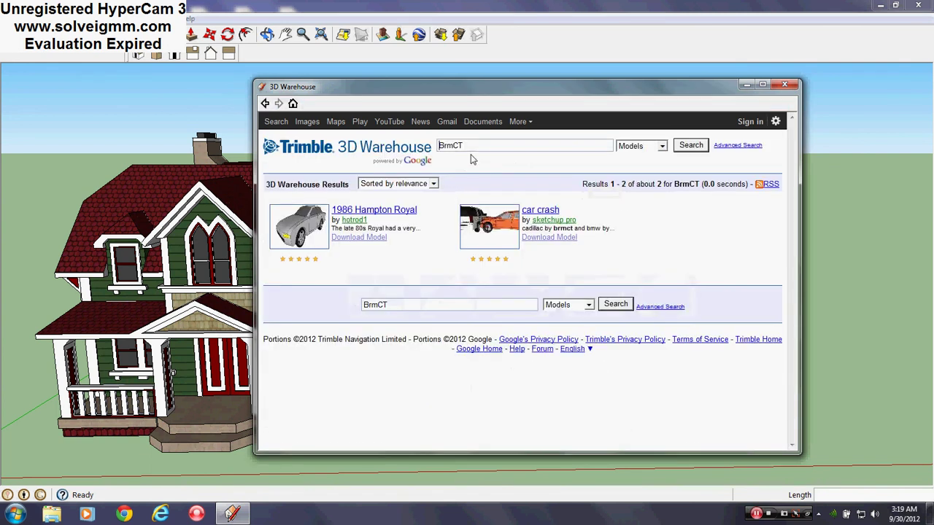
- Correct the 3D Warehouse search term to "bmrct" and search the models for it
{"action": "double_click", "coordinate": [444, 145]}
{"action": "key", "text": "BackSpace"}
{"action": "key", "text": "Return"}
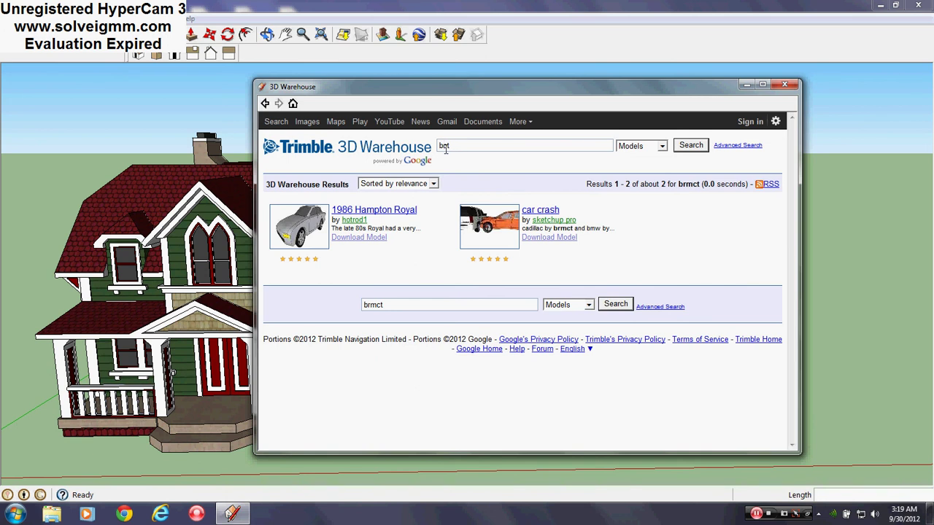
{"action": "key", "text": "Return"}
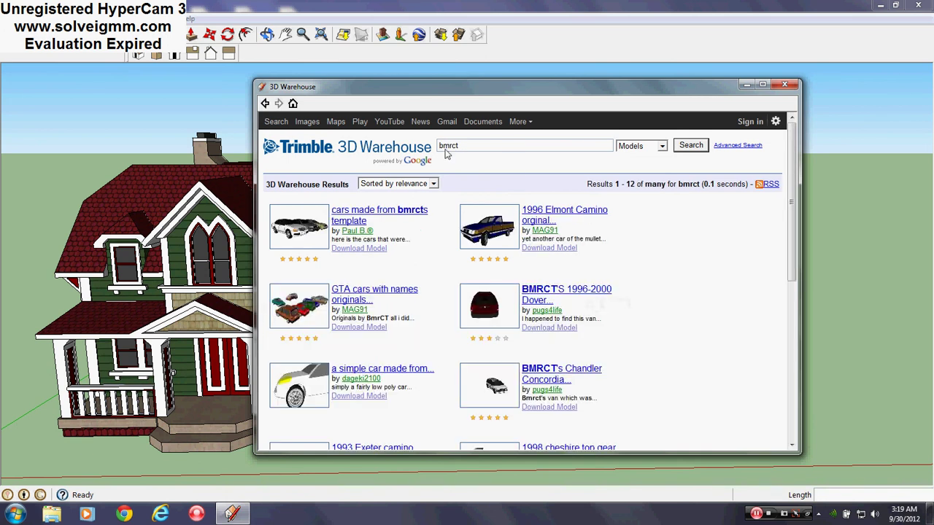
- Browse the first two result pages of the "bmrct" search for Victorian house models
{"action": "scroll", "coordinate": [535, 262], "scroll_direction": "down", "scroll_amount": 5}
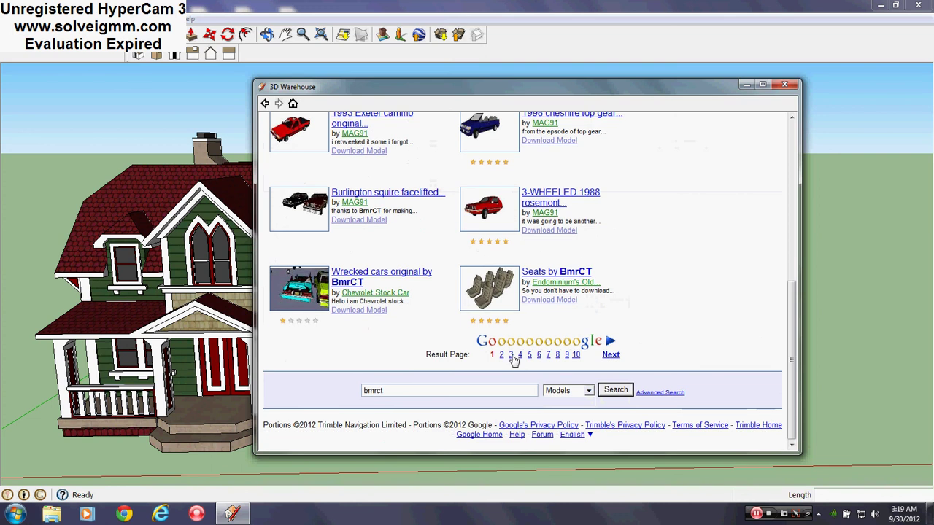
{"action": "left_click", "coordinate": [502, 355]}
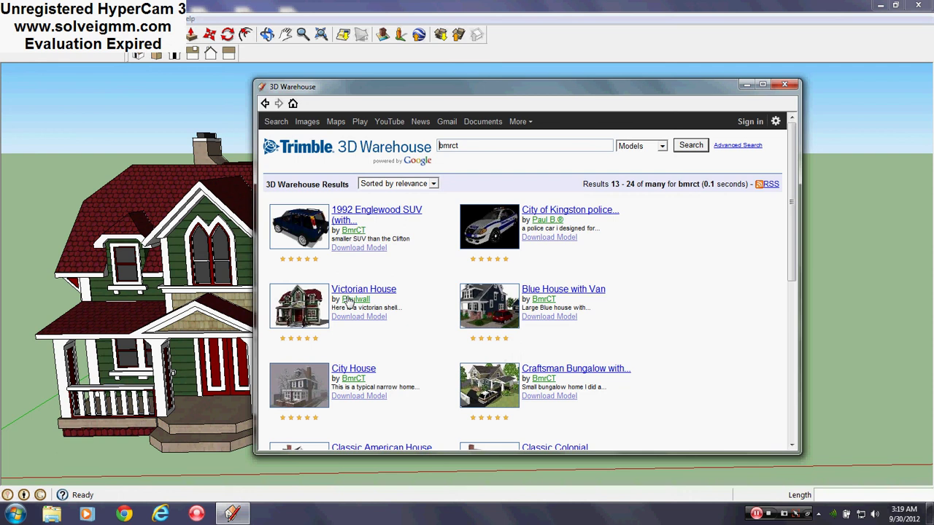
{"action": "scroll", "coordinate": [407, 258], "scroll_direction": "down", "scroll_amount": 5}
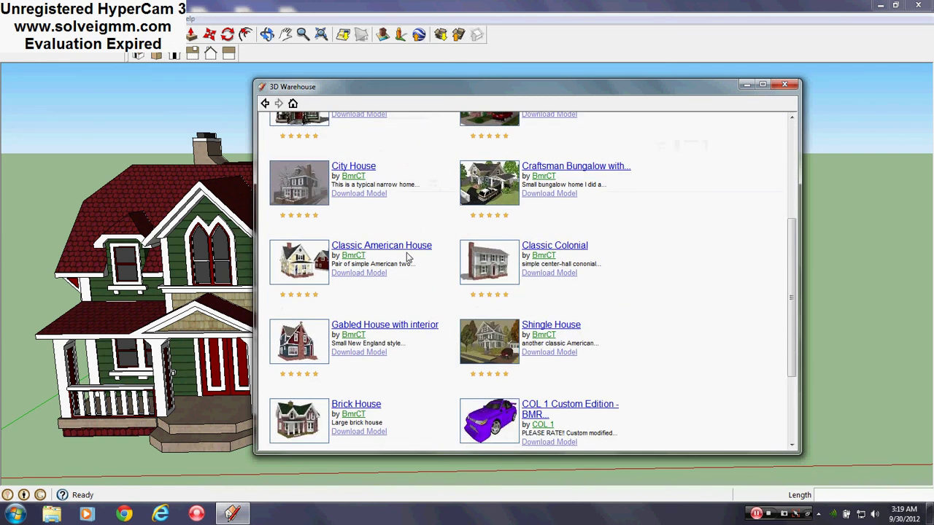
{"action": "scroll", "coordinate": [409, 258], "scroll_direction": "up", "scroll_amount": 5}
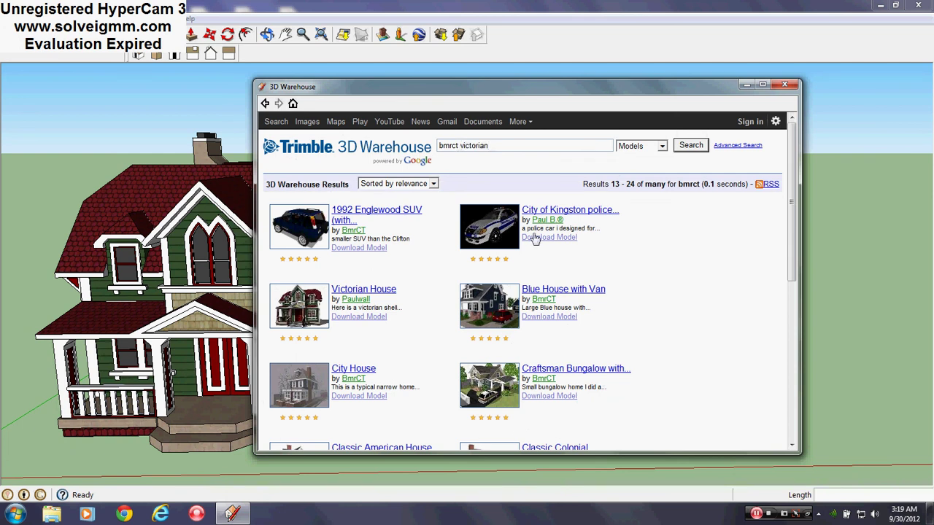
- Search the 3D Warehouse models for "bmrct victorian" and view the Green Victorian House model's page
{"action": "scroll", "coordinate": [429, 323], "scroll_direction": "down", "scroll_amount": 1}
{"action": "scroll", "coordinate": [433, 317], "scroll_direction": "up", "scroll_amount": 1}
{"action": "scroll", "coordinate": [433, 317], "scroll_direction": "down", "scroll_amount": 6}
{"action": "scroll", "coordinate": [434, 317], "scroll_direction": "up", "scroll_amount": 6}
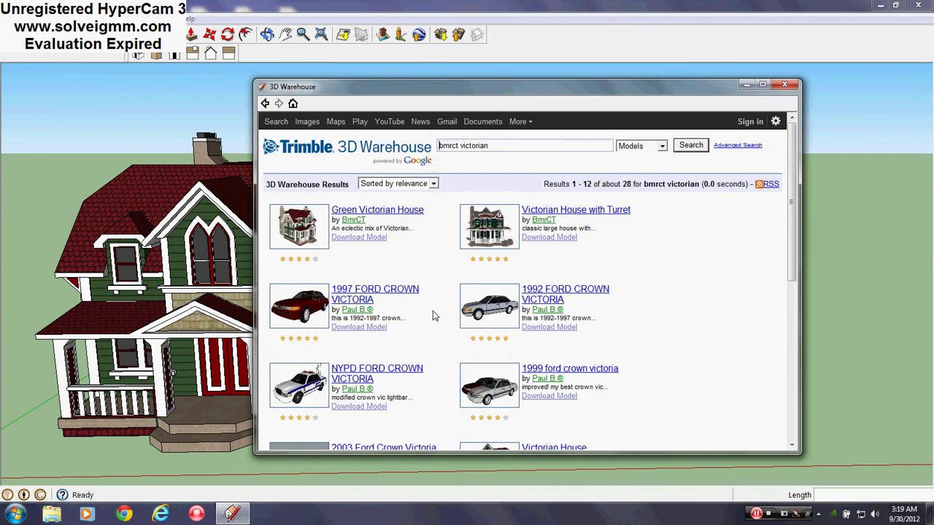
{"action": "scroll", "coordinate": [433, 317], "scroll_direction": "down", "scroll_amount": 6}
{"action": "scroll", "coordinate": [433, 317], "scroll_direction": "up", "scroll_amount": 6}
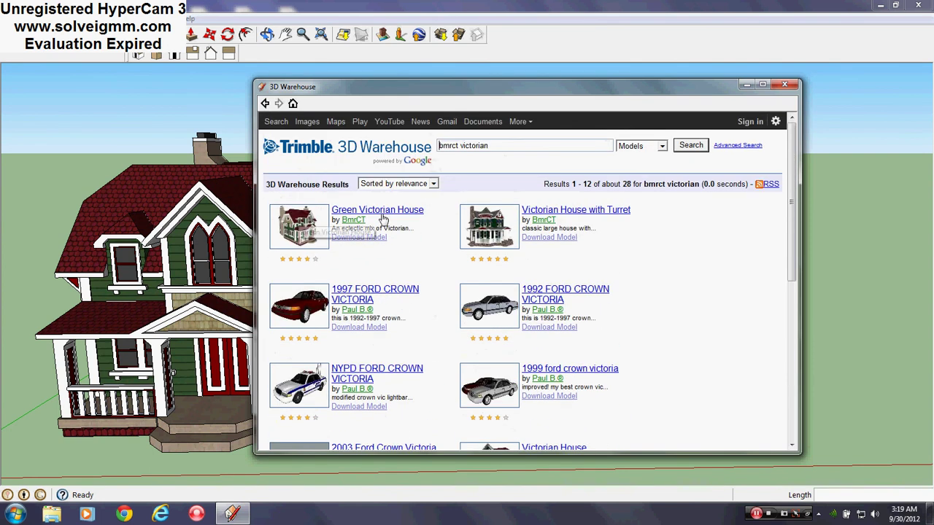
{"action": "left_click", "coordinate": [310, 232]}
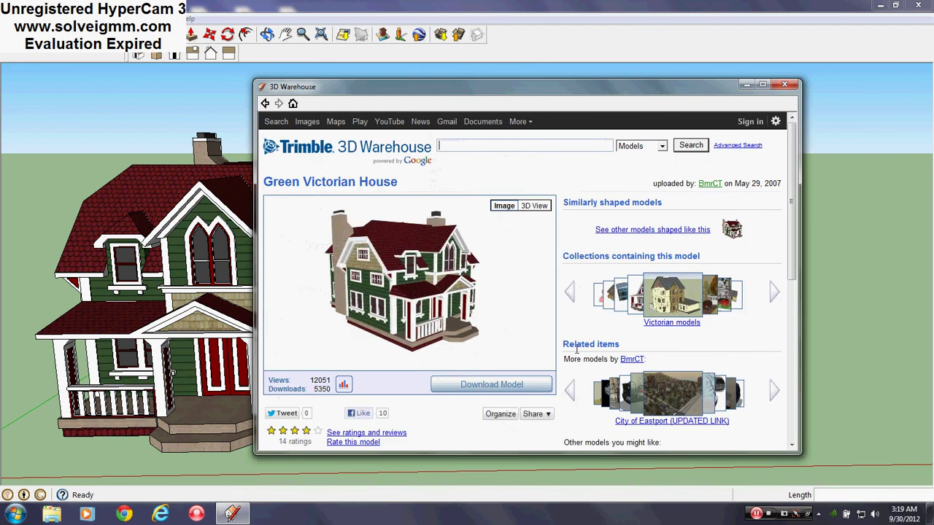
{"action": "scroll", "coordinate": [508, 394], "scroll_direction": "down", "scroll_amount": 1}
{"action": "scroll", "coordinate": [505, 357], "scroll_direction": "up", "scroll_amount": 1}
- Return to the "bmrct victorian" results and open the page of the model titled Victorian House
{"action": "left_click", "coordinate": [265, 103]}
{"action": "scroll", "coordinate": [508, 236], "scroll_direction": "down", "scroll_amount": 5}
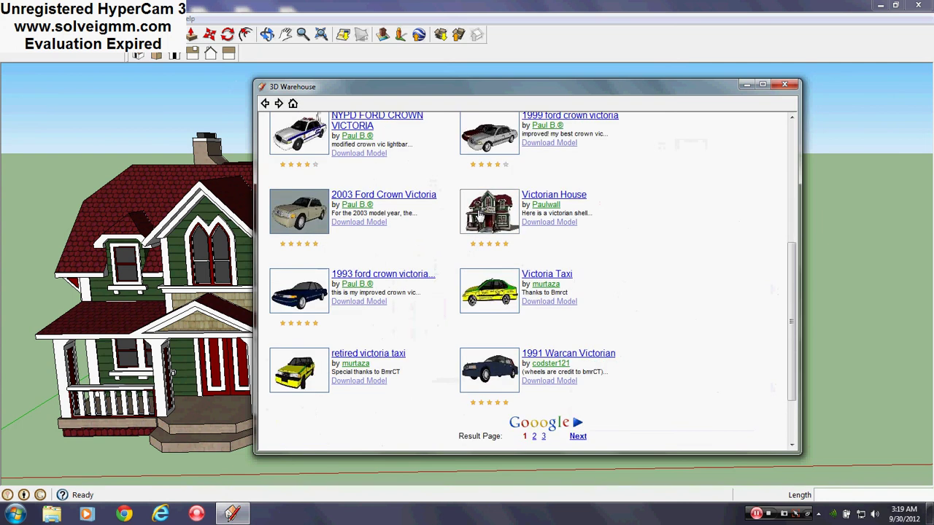
{"action": "left_click", "coordinate": [480, 215]}
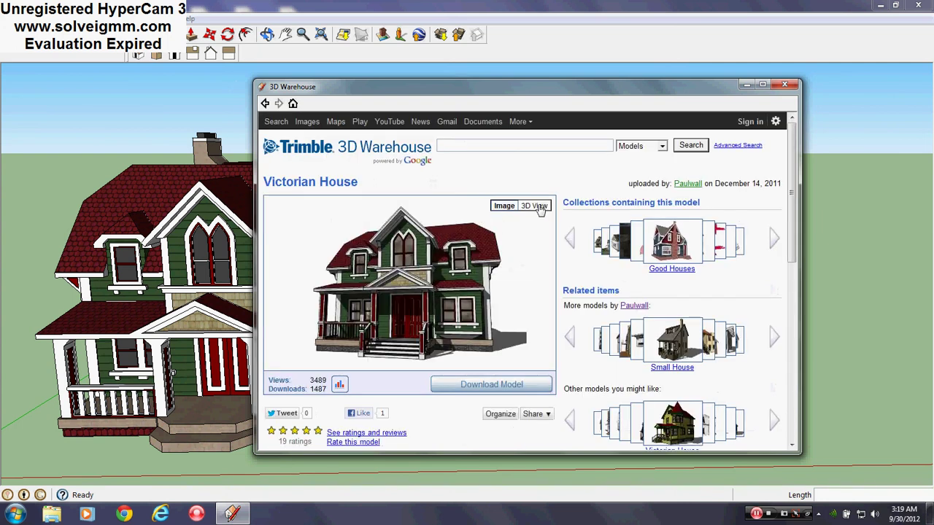
- Close the 3D Warehouse and examine the front porches, windows and roofs of both houses in the model
{"action": "left_click", "coordinate": [780, 88]}
{"action": "middle_click_drag", "start_coordinate": [216, 252], "coordinate": [219, 191]}
{"action": "scroll", "coordinate": [389, 354], "scroll_direction": "down", "scroll_amount": 1}
{"action": "scroll", "coordinate": [393, 351], "scroll_direction": "up", "scroll_amount": 4}
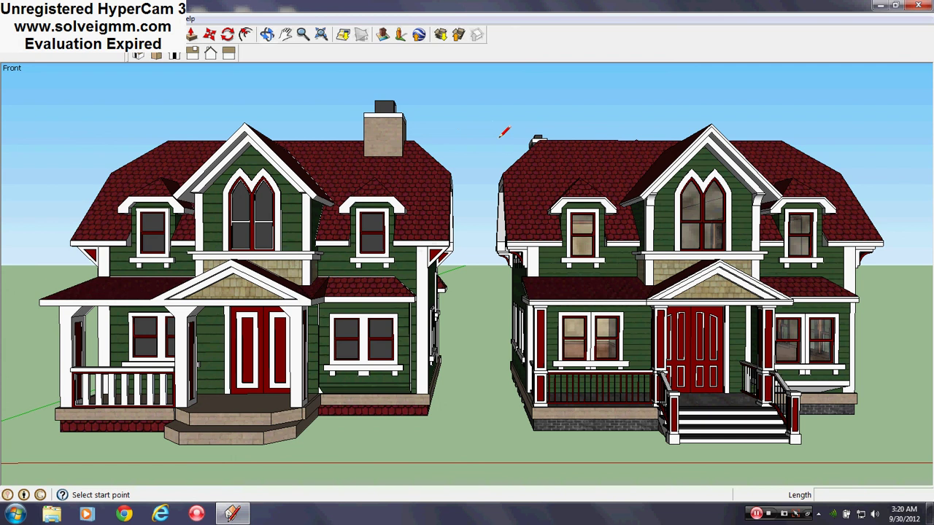
{"action": "middle_click_drag", "start_coordinate": [389, 266], "coordinate": [442, 192]}
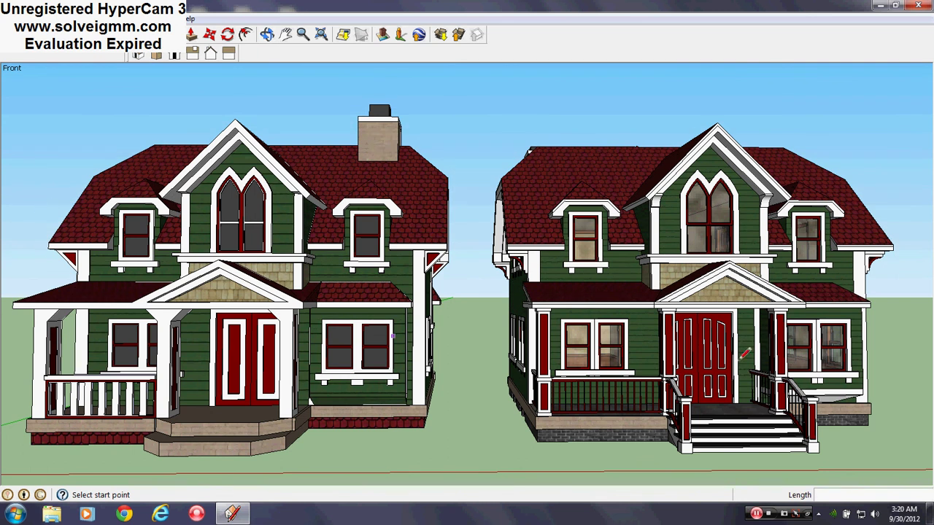
{"action": "scroll", "coordinate": [742, 319], "scroll_direction": "down", "scroll_amount": 1}
{"action": "scroll", "coordinate": [529, 337], "scroll_direction": "up", "scroll_amount": 3}
{"action": "middle_click_drag", "start_coordinate": [509, 327], "coordinate": [497, 323]}
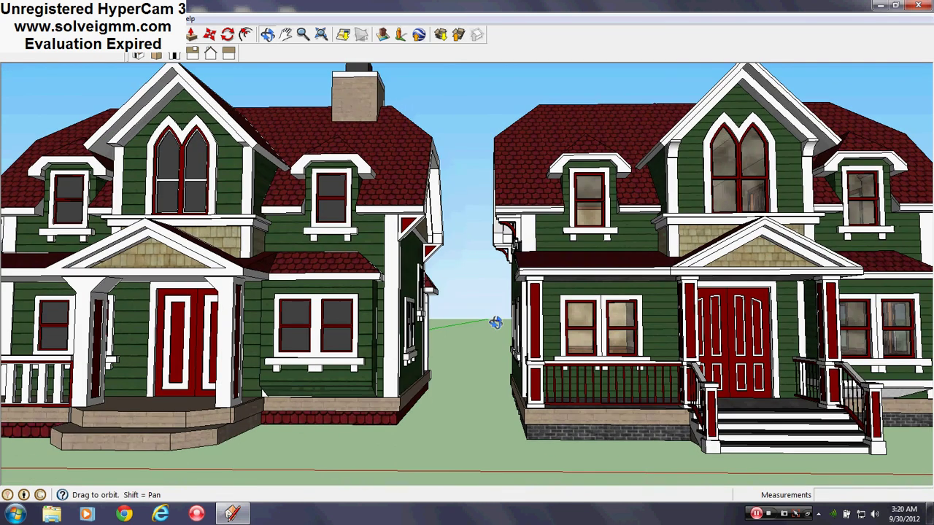
{"action": "scroll", "coordinate": [495, 323], "scroll_direction": "down", "scroll_amount": 2}
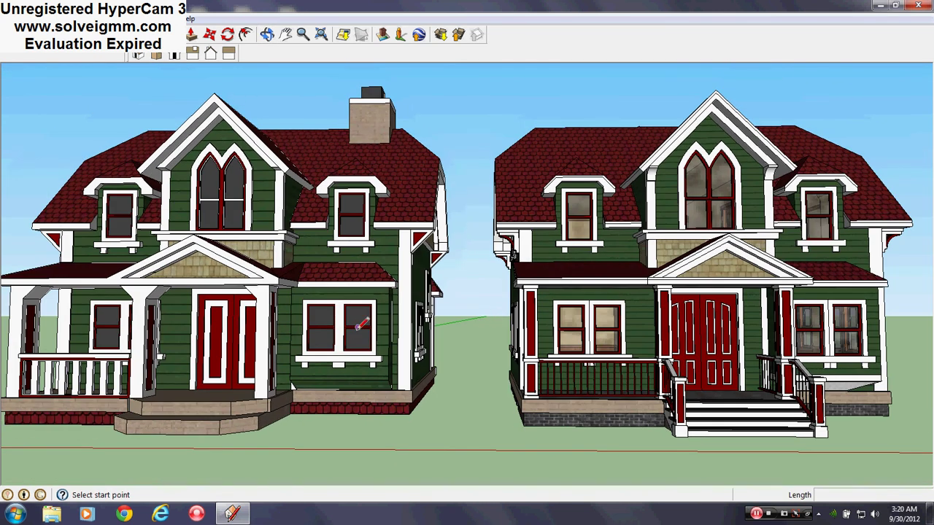
{"action": "middle_click_drag", "start_coordinate": [360, 324], "coordinate": [370, 336], "text": "shift"}
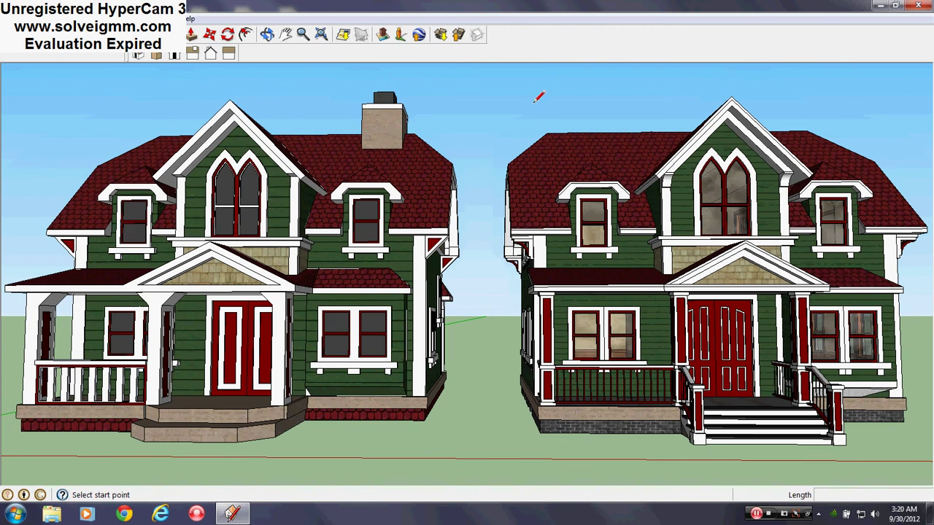